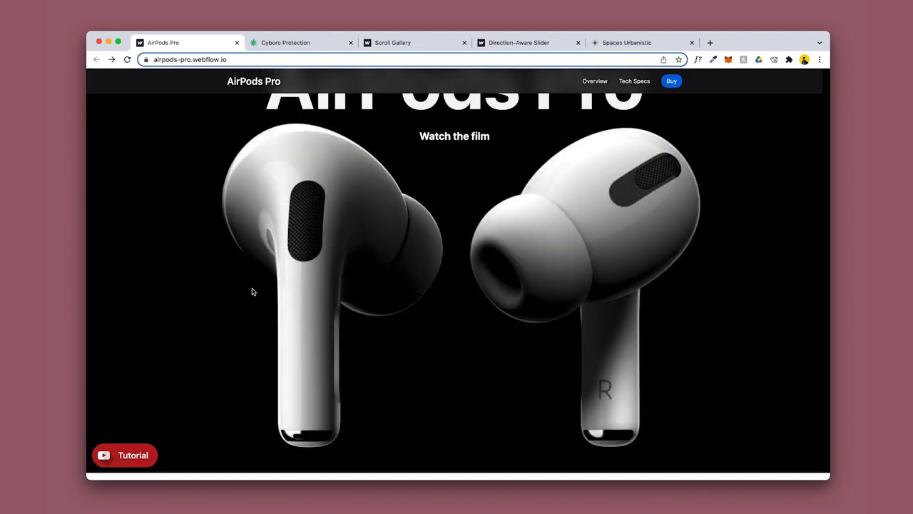
key("super+w")
Close the current tab to bring up the Geospace template live site, then scroll down it
scroll(710, 321, "down", 5)
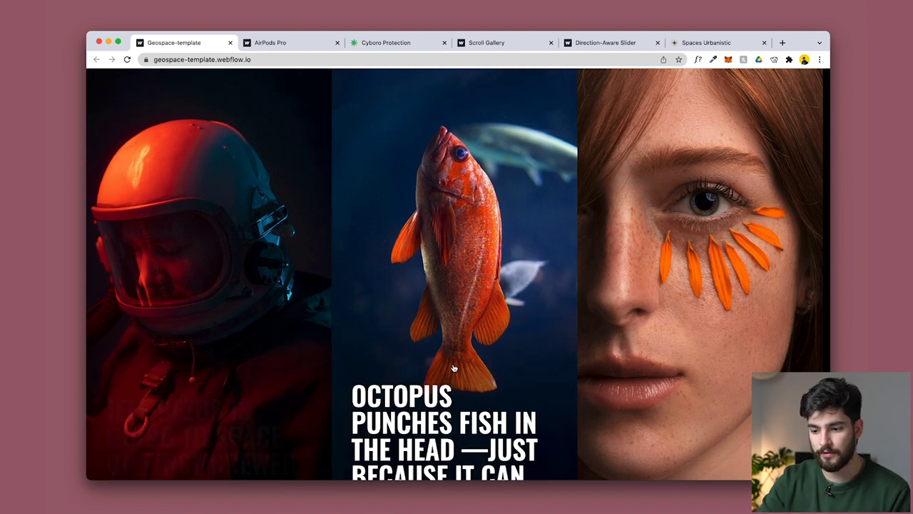
Open the octopus-punches-fish article from its card on the Geospace site
scroll(428, 289, "down", 2)
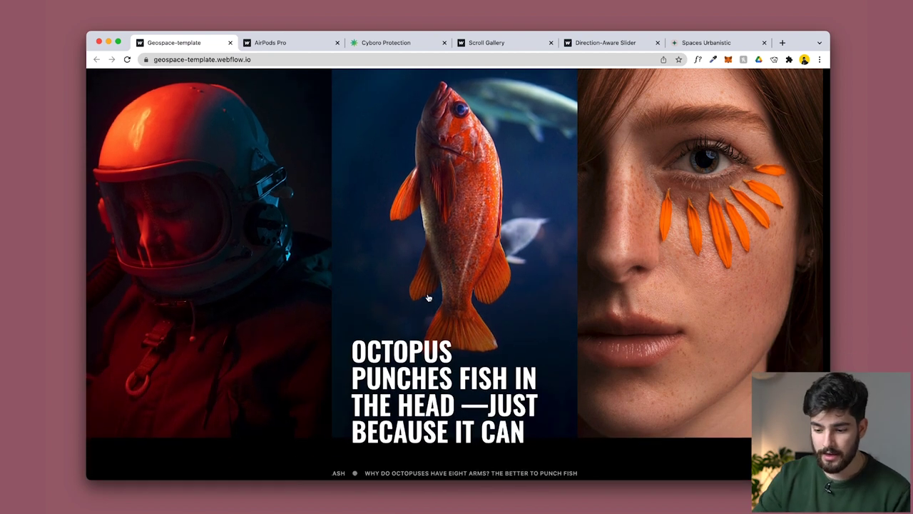
scroll(426, 360, "up", 2)
scroll(455, 310, "down", 1)
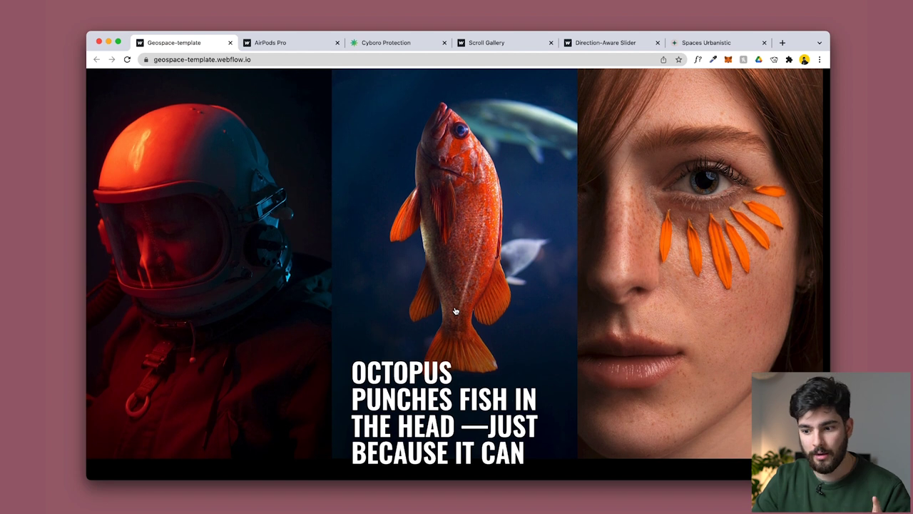
left_click(457, 310)
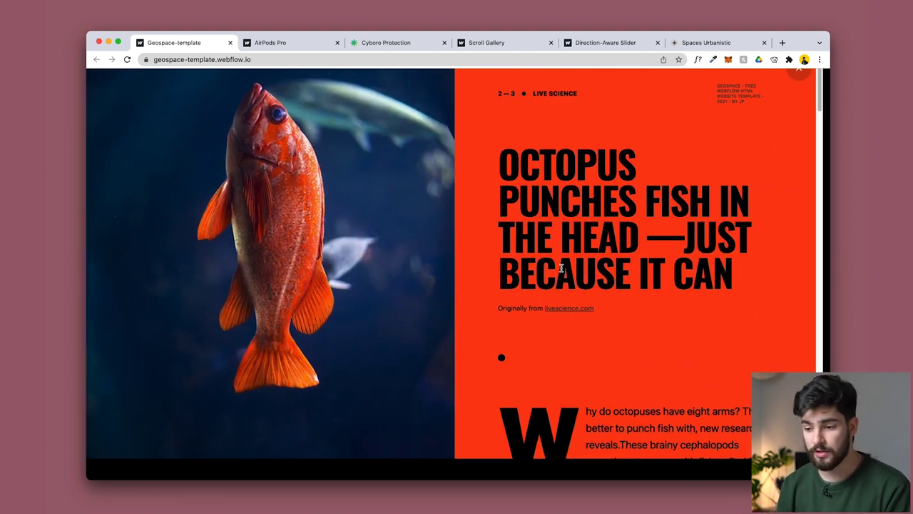
Scroll through the octopus-punches-fish article down to its end
scroll(503, 178, "down", 5)
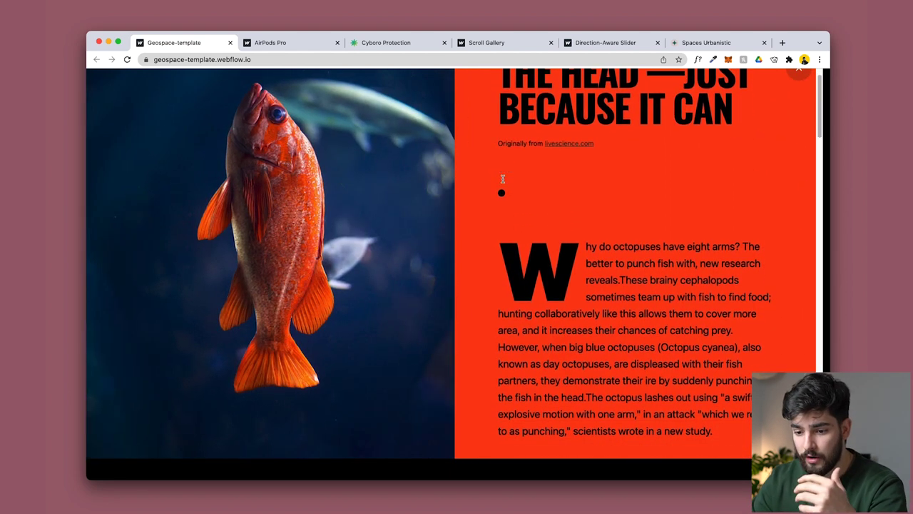
scroll(502, 178, "up", 5)
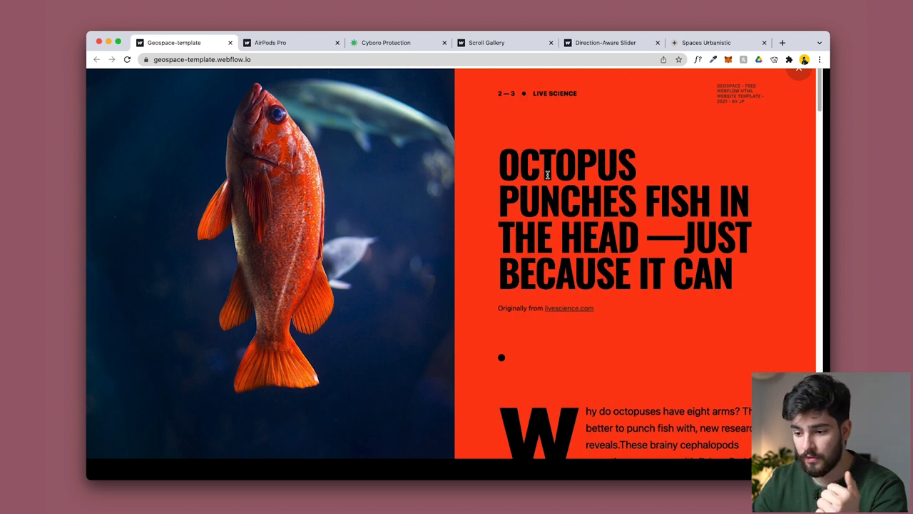
scroll(599, 227, "down", 5)
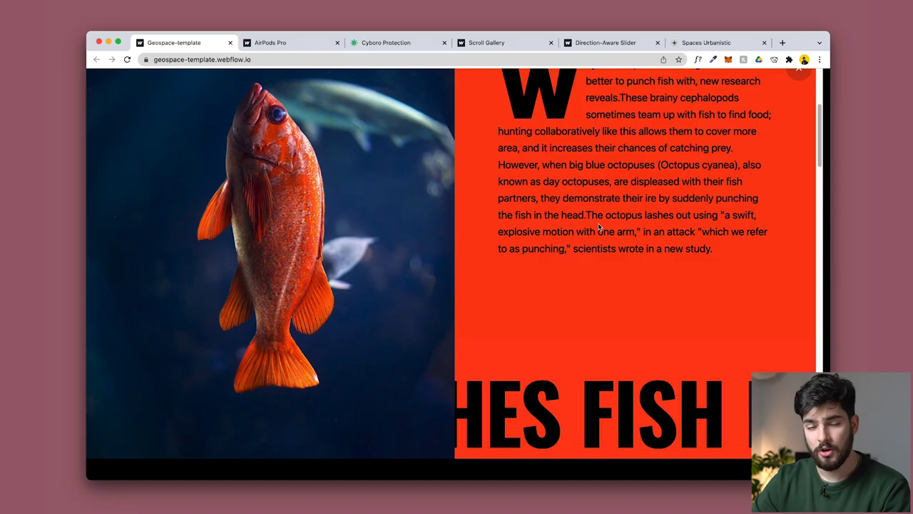
scroll(598, 227, "down", 3)
scroll(598, 226, "down", 5)
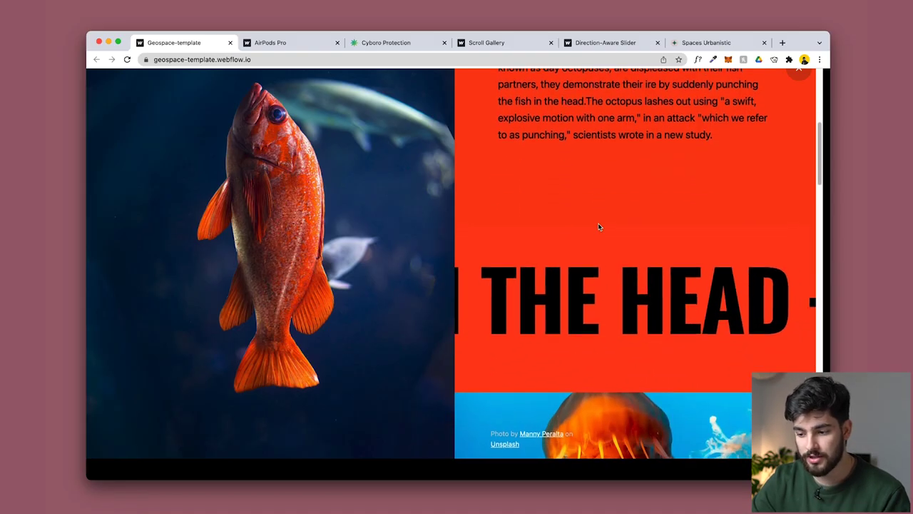
scroll(597, 223, "down", 5)
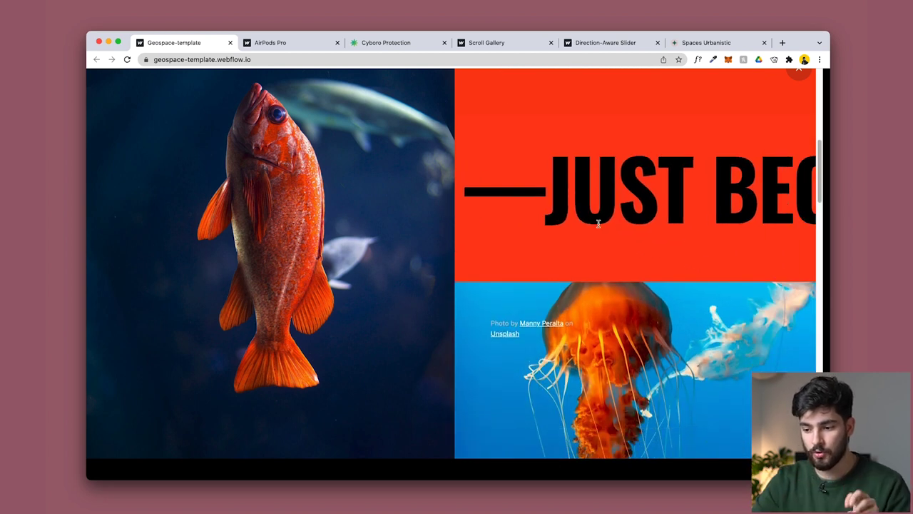
scroll(597, 224, "down", 2)
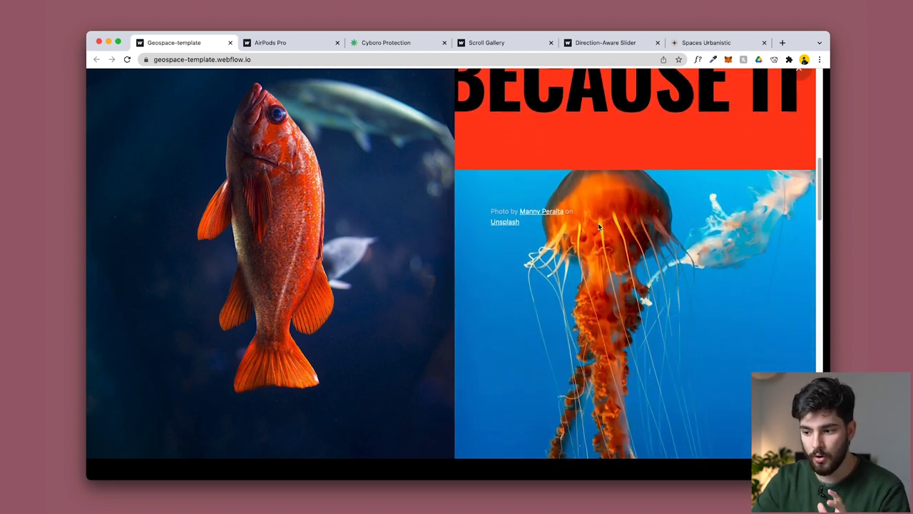
scroll(598, 227, "down", 10)
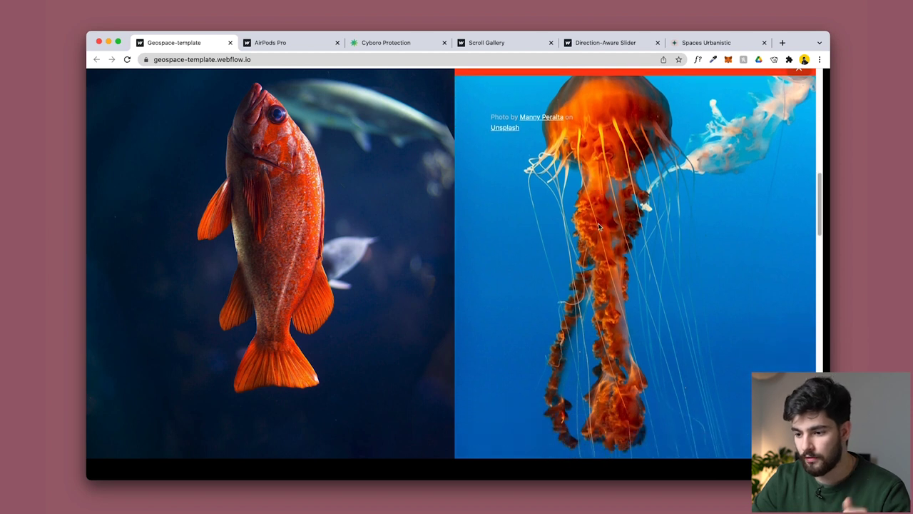
scroll(598, 227, "down", 10)
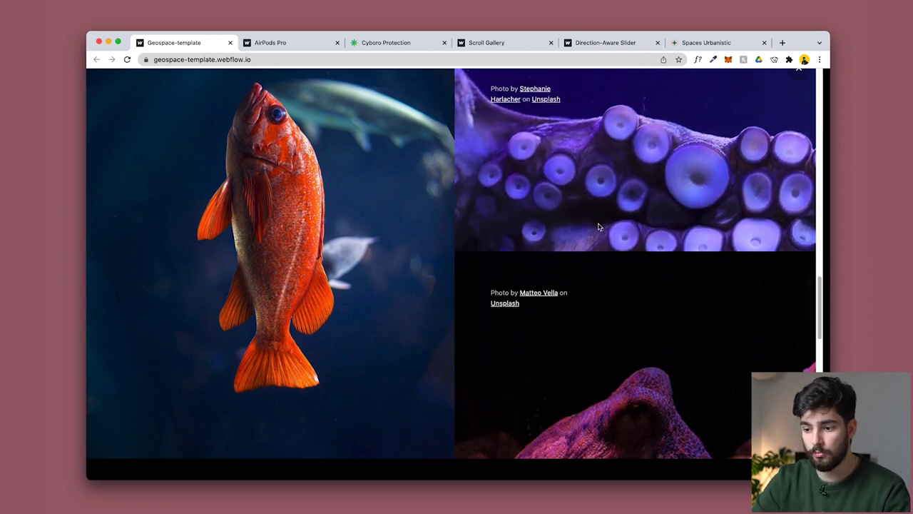
scroll(598, 227, "down", 8)
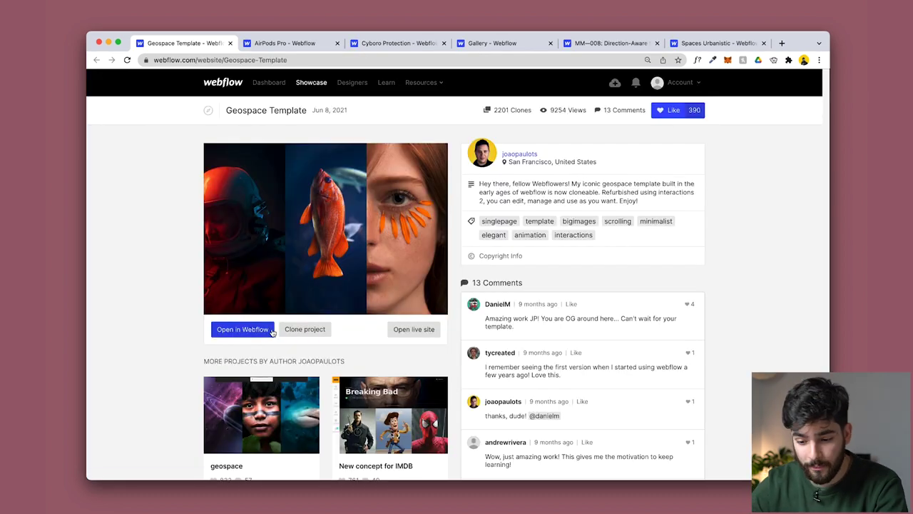
Clone the Geospace Template as 'My Dapper Site' and select Card 1 in the Designer
left_click(304, 329)
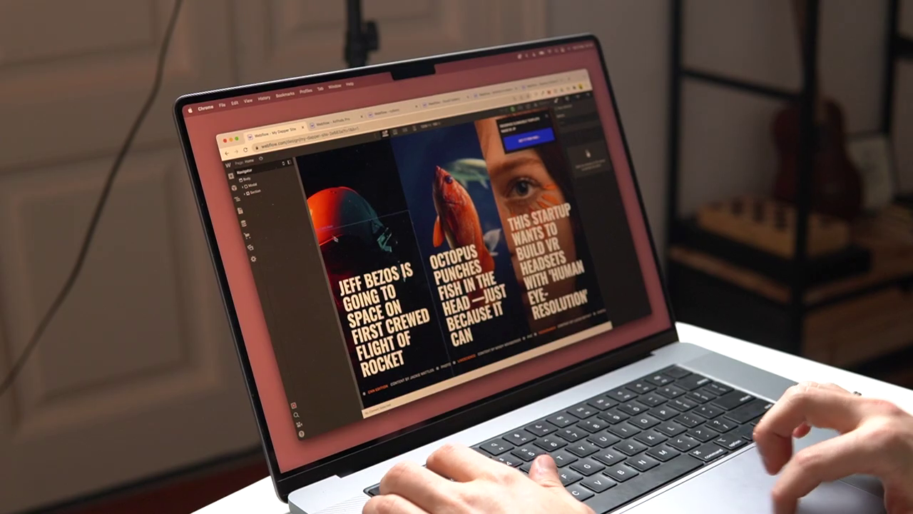
left_click(342, 214)
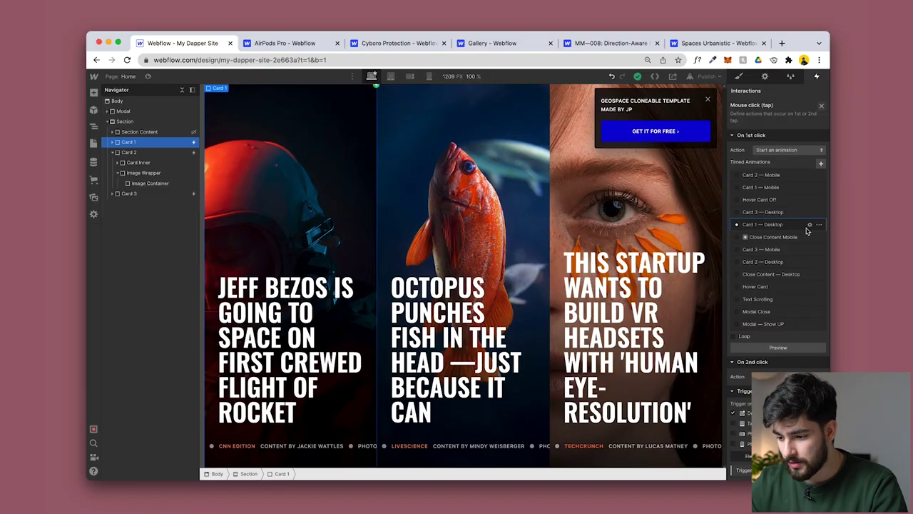
Open the Card 1 — Desktop click animation and step through its first actions
left_click(809, 225)
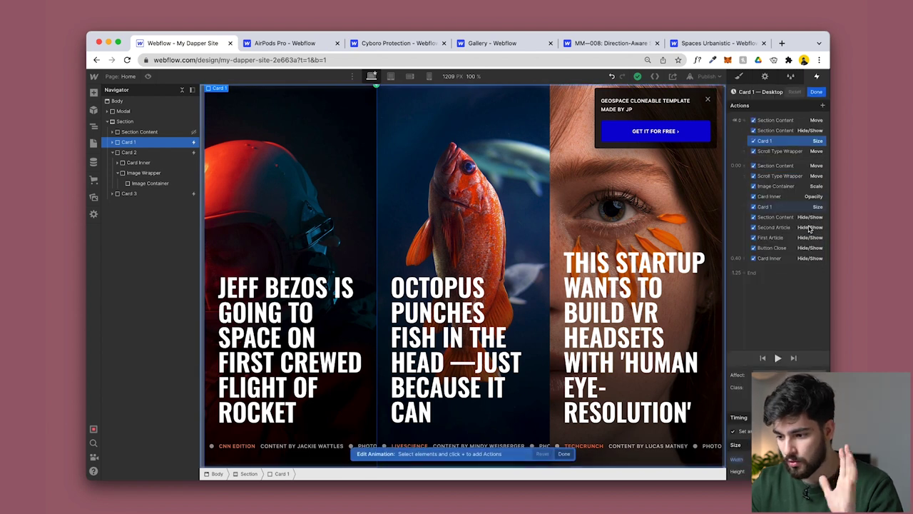
left_click(774, 120)
left_click(774, 130)
left_click(777, 151)
Inspect the Scroll Type Wrapper move, Image Container scale, Card 1 size and hide/show actions, then preview
left_click(776, 175)
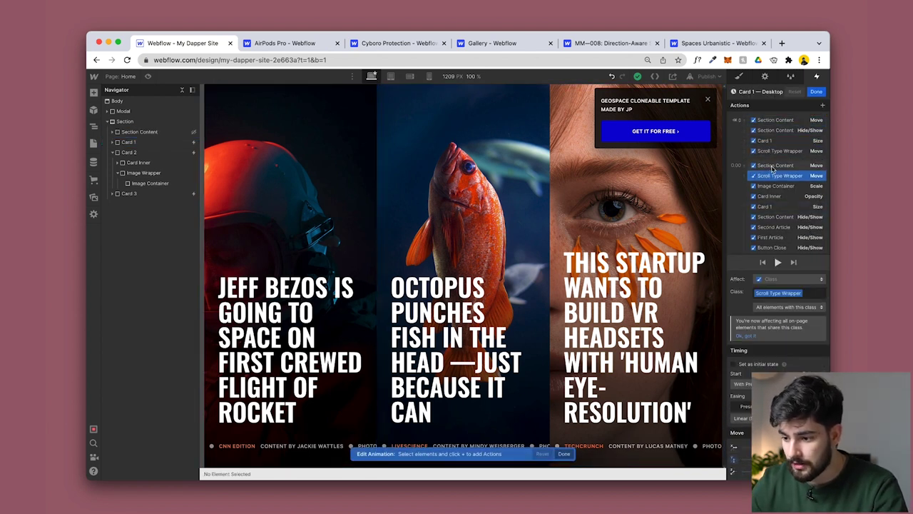
left_click(774, 185)
left_click(767, 206)
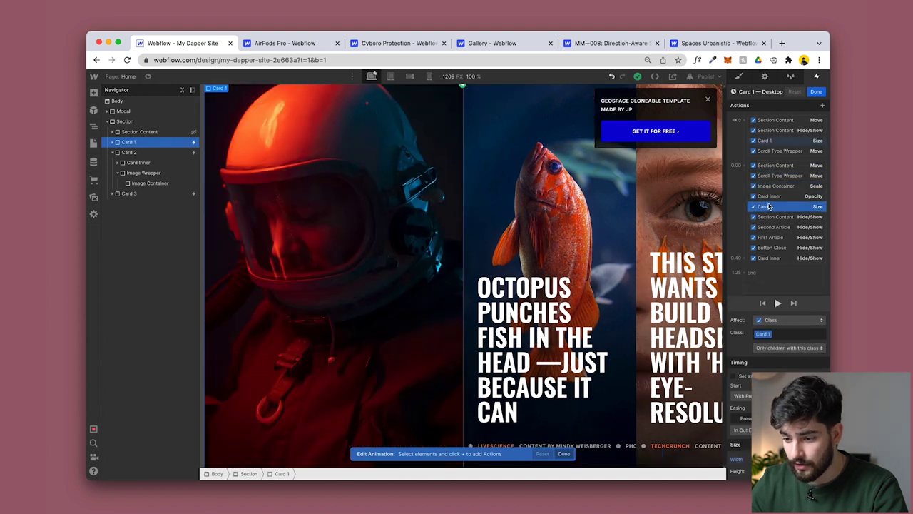
left_click(772, 227)
left_click(774, 217)
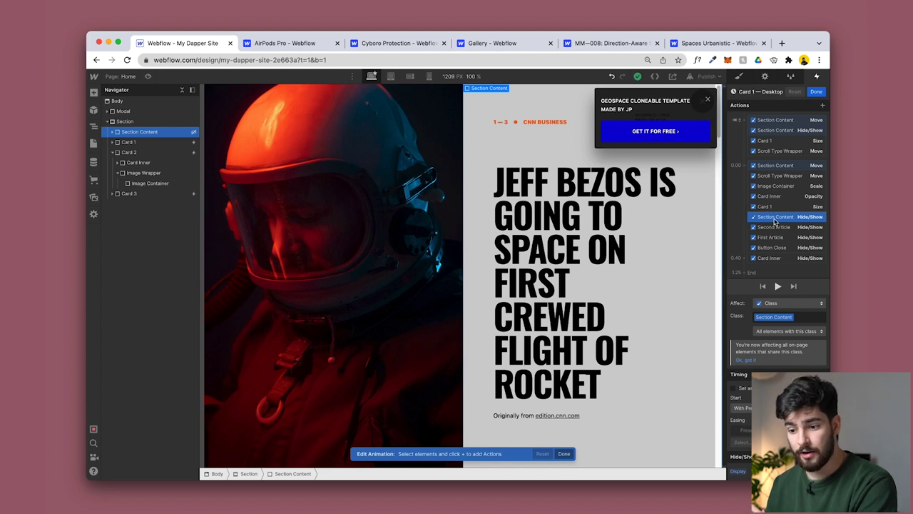
left_click(767, 207)
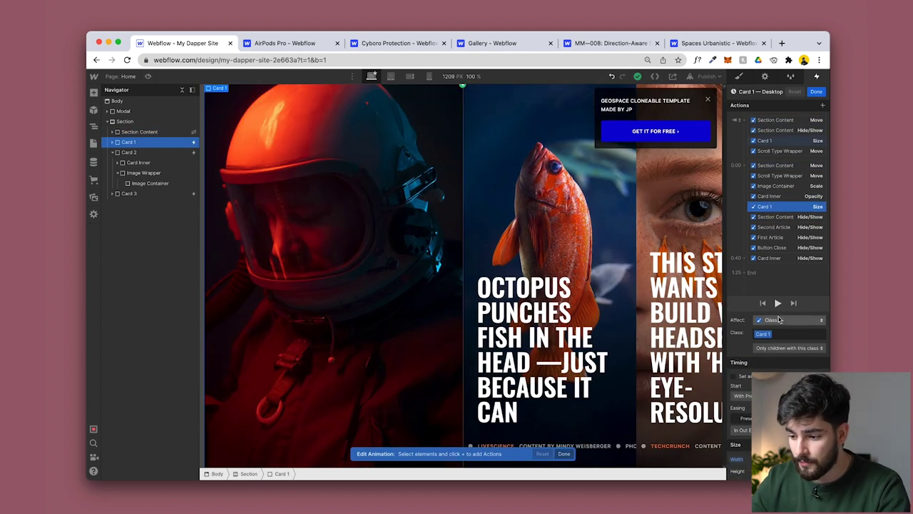
left_click(777, 303)
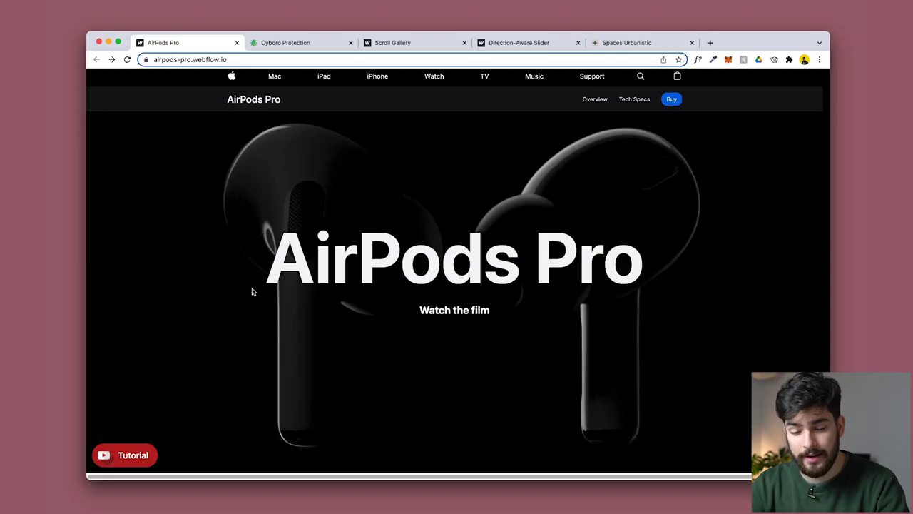
Scroll down the AirPods Pro showcase page toward Open in Webflow
scroll(252, 291, "down", 1)
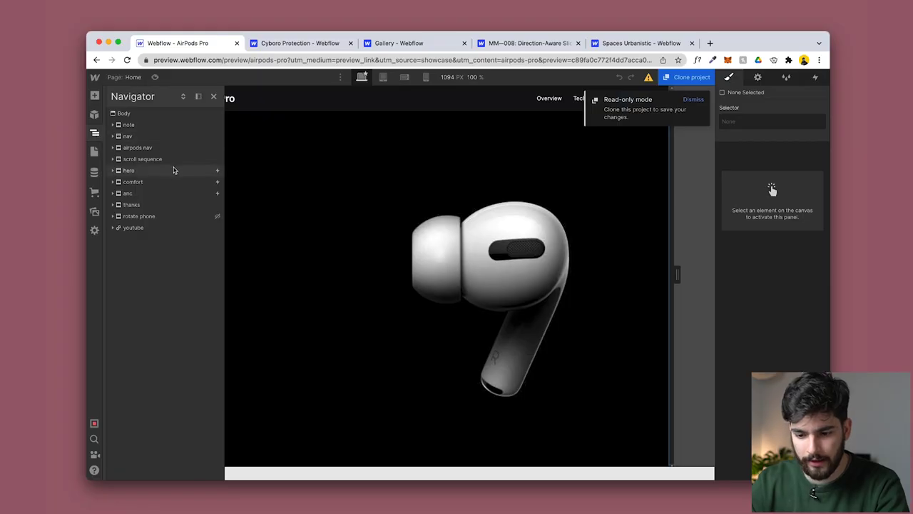
Select the hero section and expand the note, nav and airpods nav sections in the Navigator
left_click(174, 171)
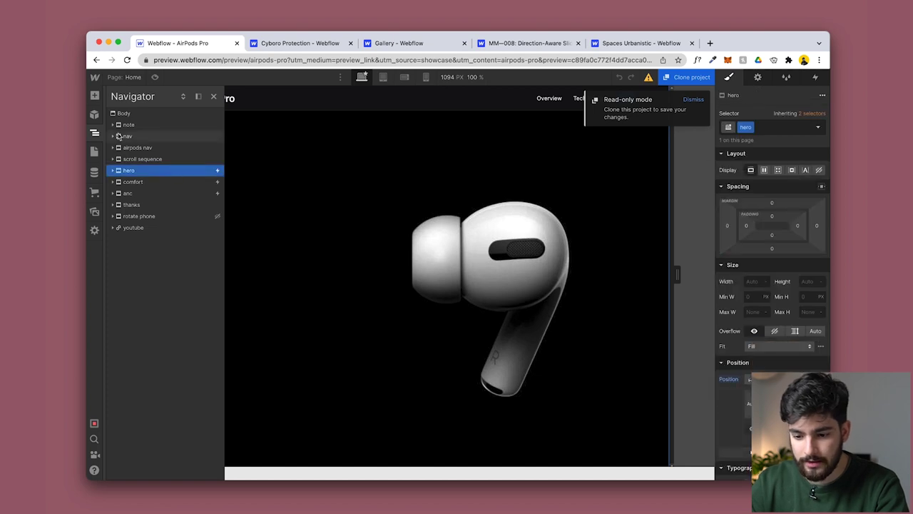
left_click(112, 124)
left_click(113, 147)
left_click(113, 169)
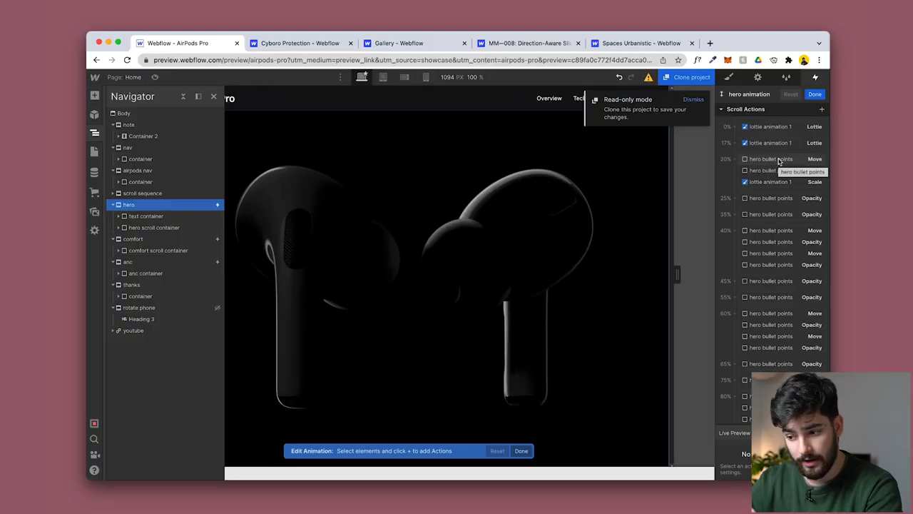
Inspect the 0% and 97% lottie actions, reposition a hero bullet points action, then preview the scroll sequence
scroll(751, 172, "down", 1)
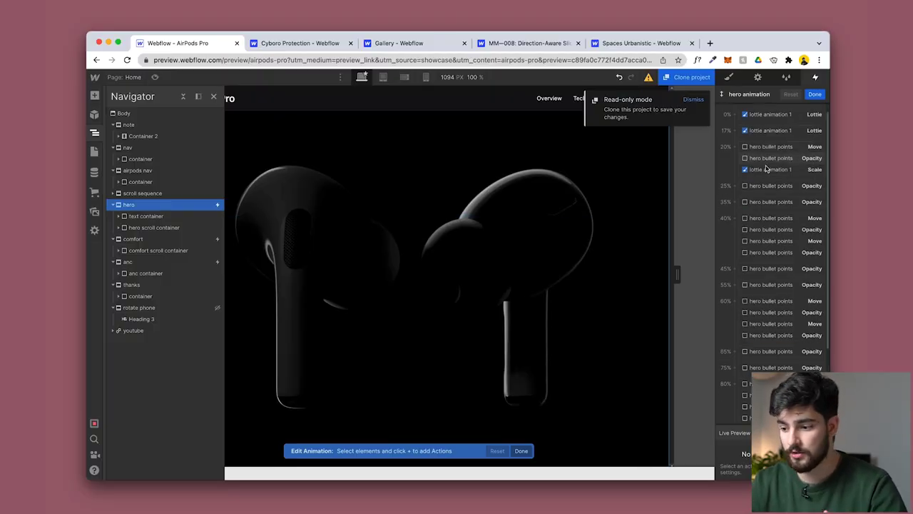
left_click(751, 116)
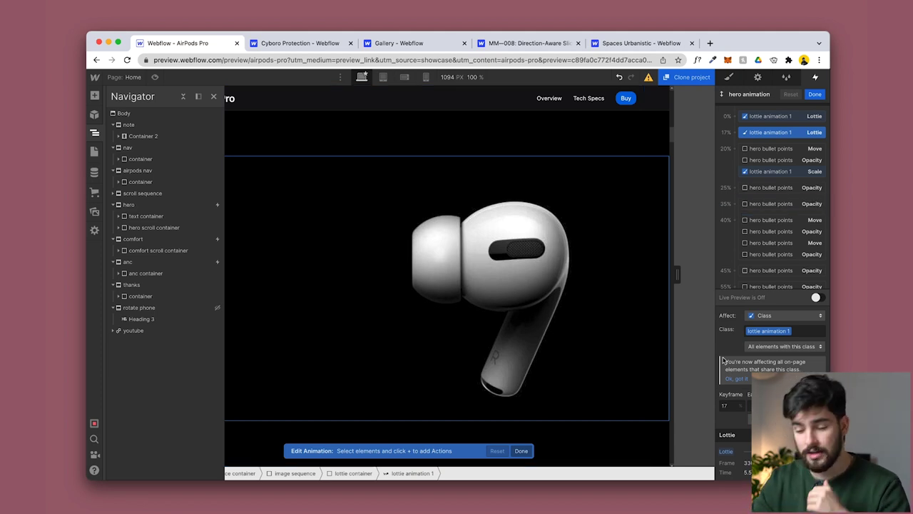
left_click_drag(784, 278, 783, 280)
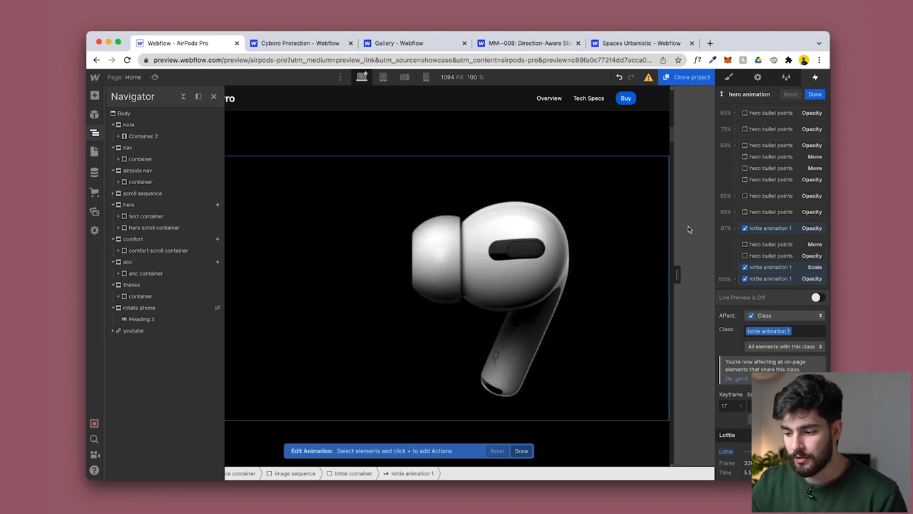
left_click_drag(688, 229, 780, 207)
left_click(771, 228)
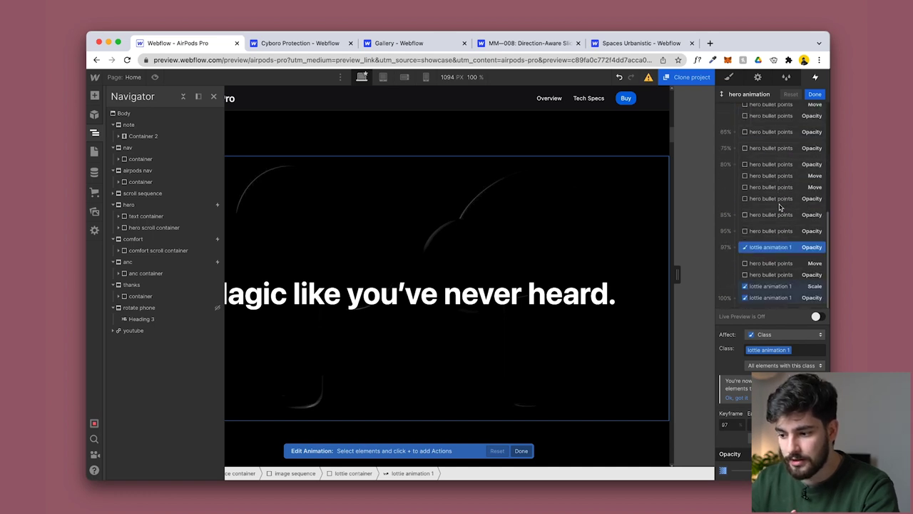
left_click(154, 77)
scroll(402, 314, "down", 10)
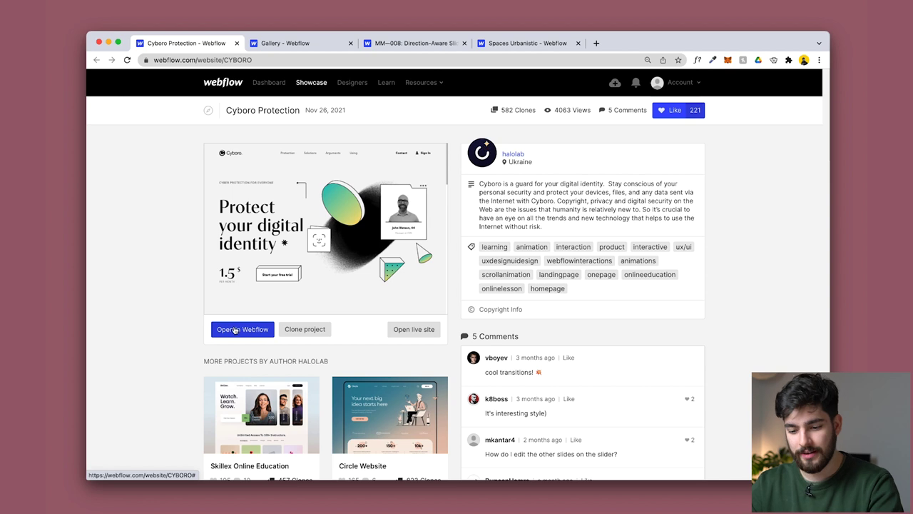
Open the Cyboro Protection project from its showcase listing
left_click(234, 330)
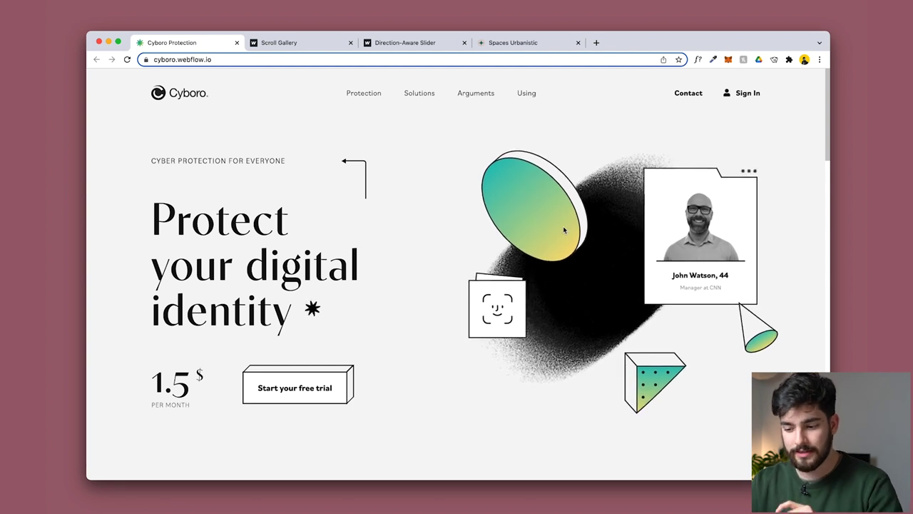
Scroll through the Cyboro live site, briefly zooming out and restoring normal size
scroll(594, 333, "down", 5)
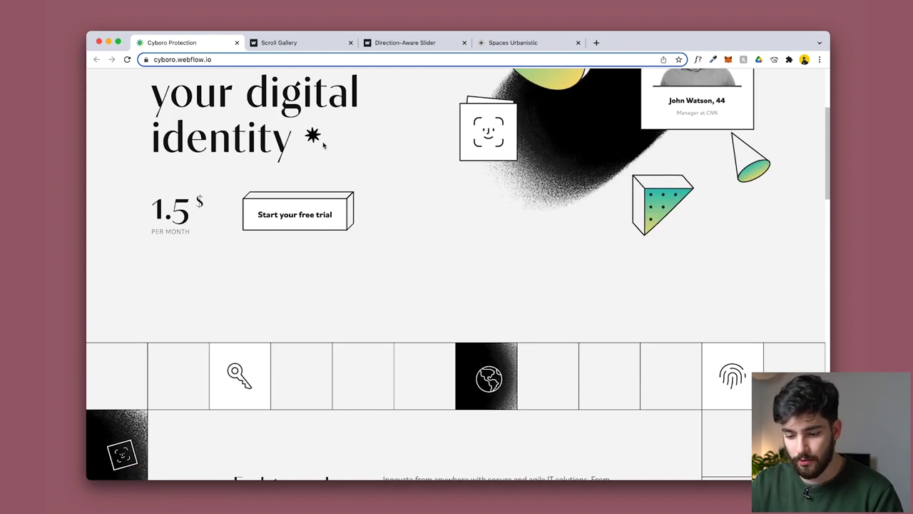
scroll(408, 270, "down", 4)
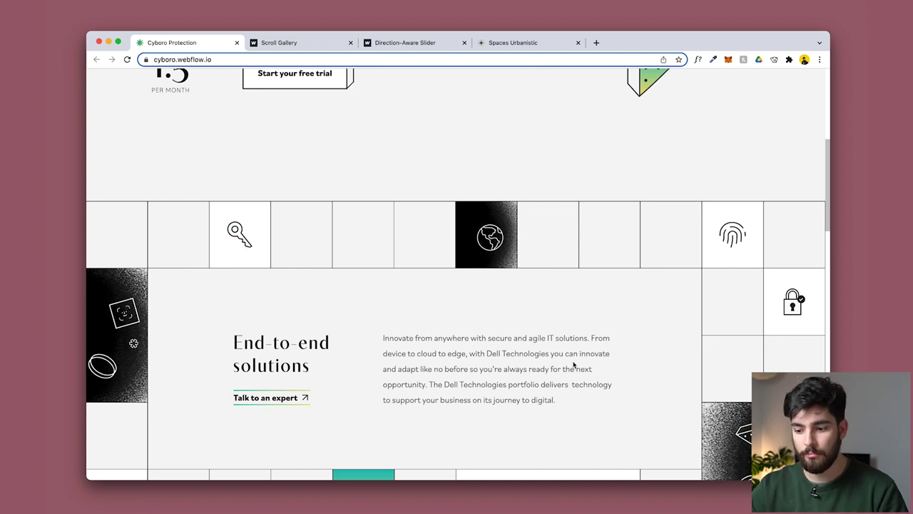
scroll(573, 365, "up", 2)
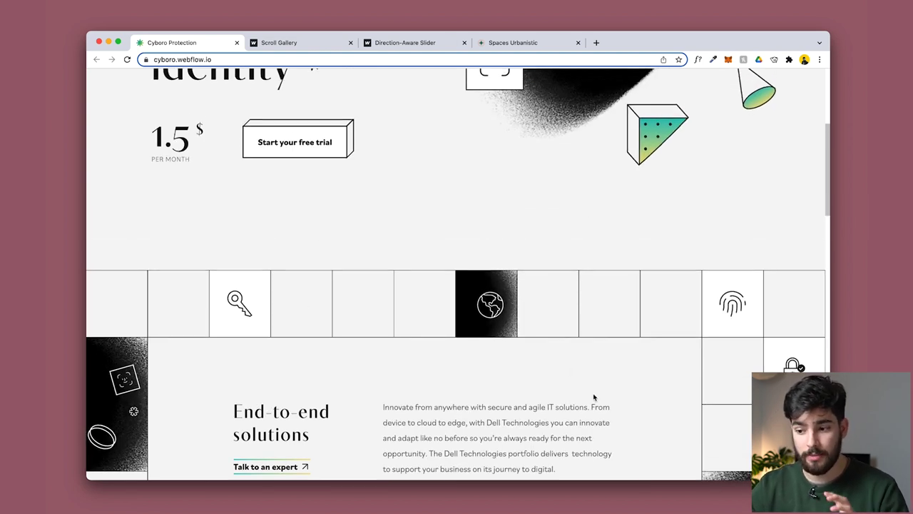
scroll(599, 421, "down", 2)
key("super+minus")
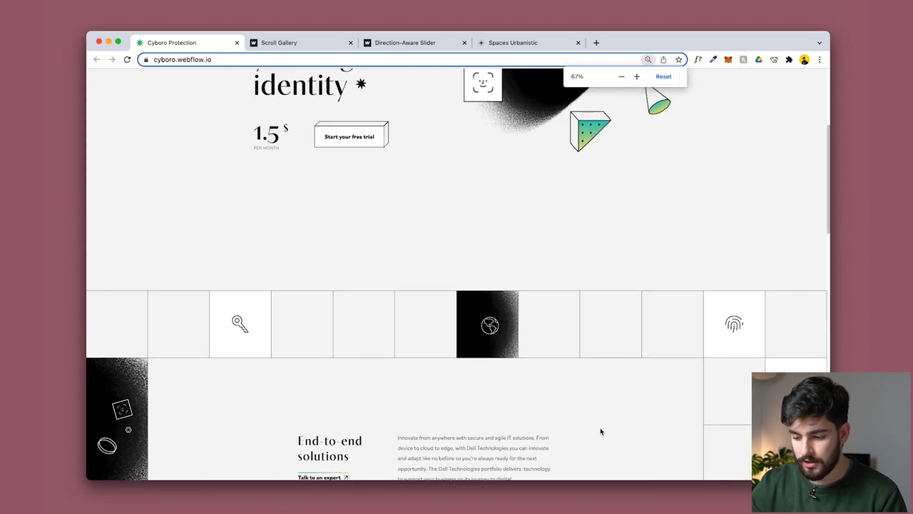
key("super+0")
scroll(665, 168, "up", 1)
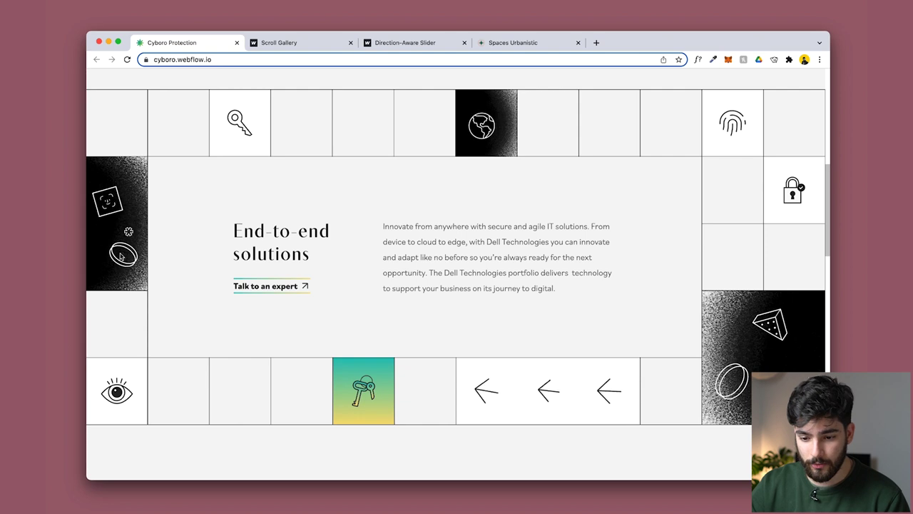
scroll(171, 411, "down", 10)
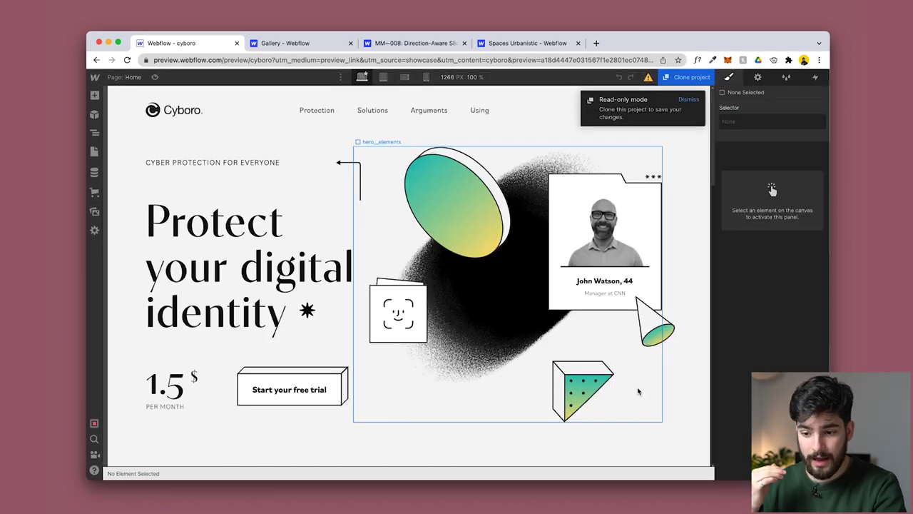
Select the large testimonial portrait card on the Cyboro canvas
scroll(321, 295, "down", 10)
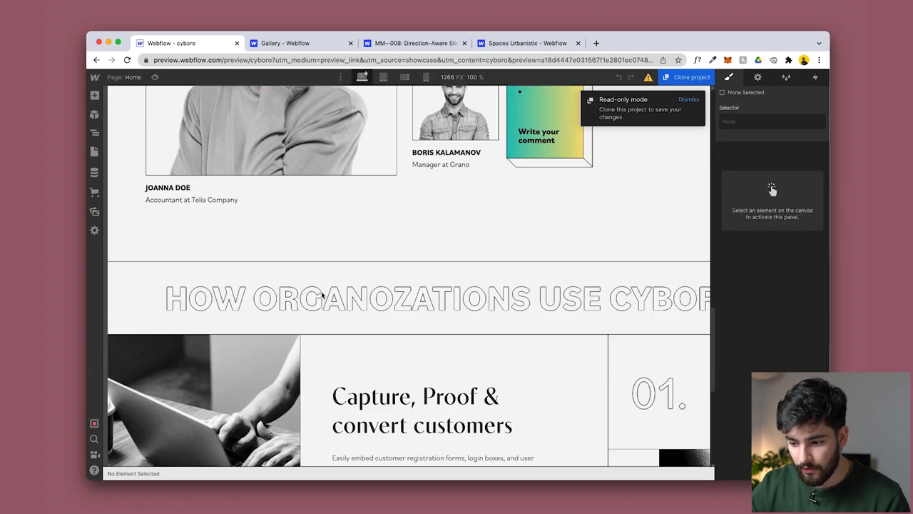
left_click(211, 149)
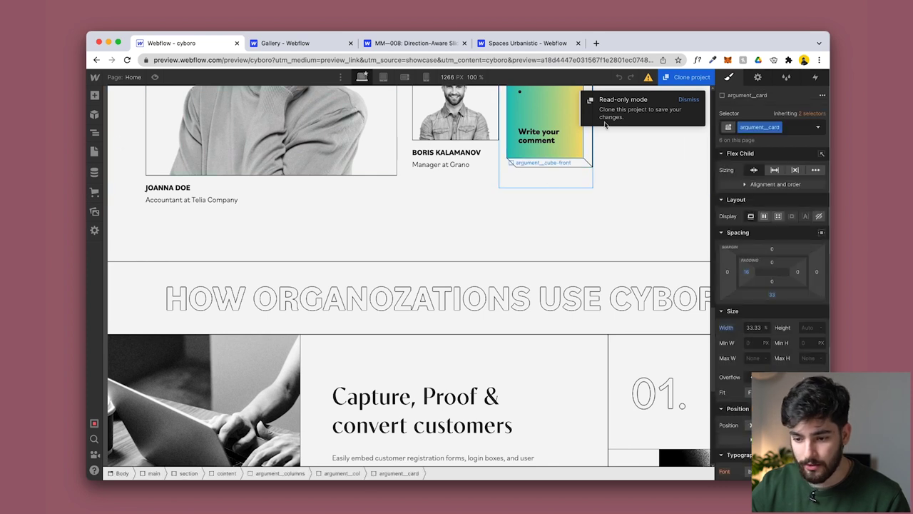
scroll(604, 124, "up", 4)
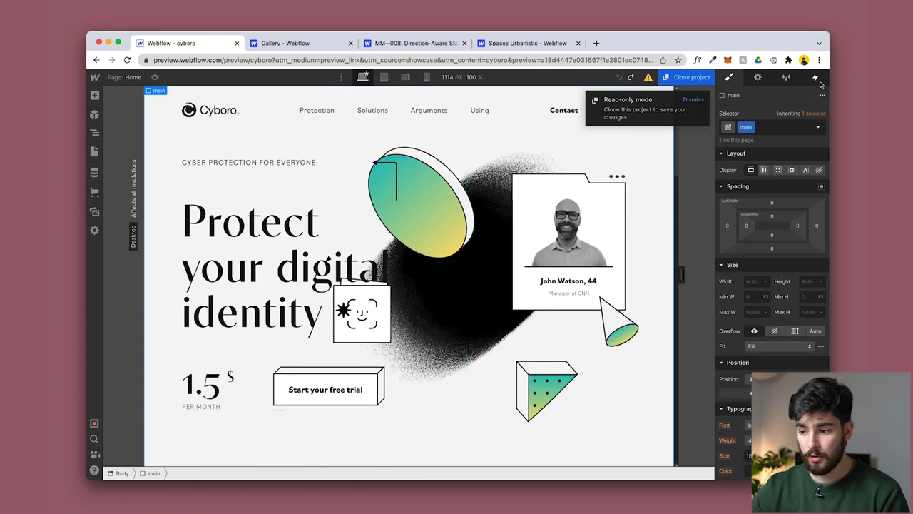
Show the Interactions panel and Navigator, open hero_parallax for editing, and dock the Navigator
left_click(816, 78)
left_click(94, 133)
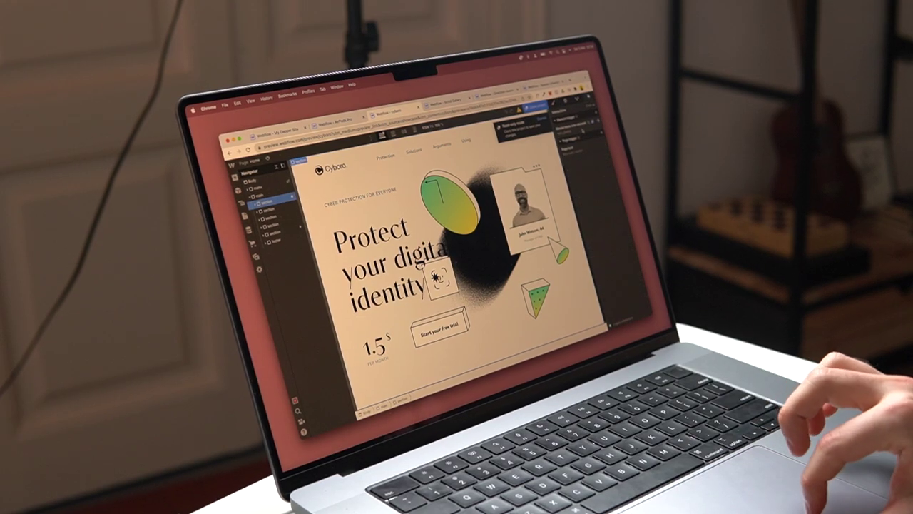
left_click(612, 274)
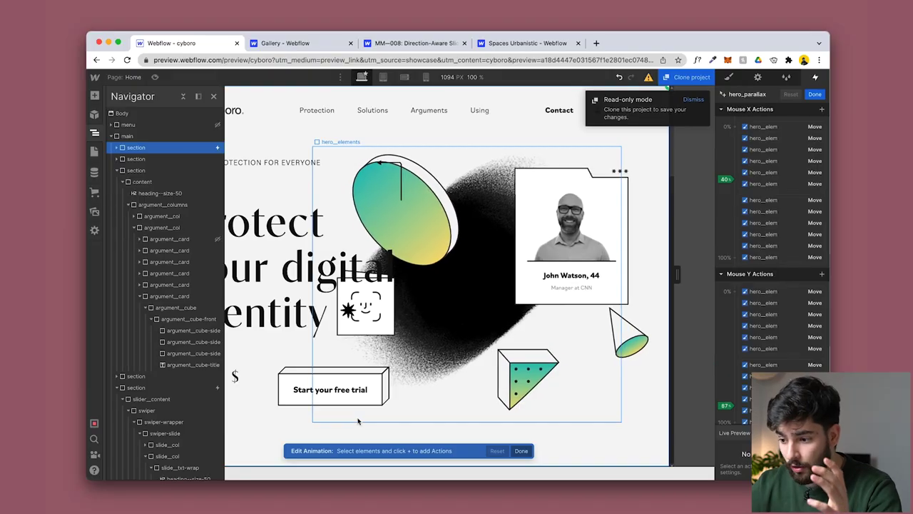
scroll(322, 379, "down", 5)
left_click(198, 96)
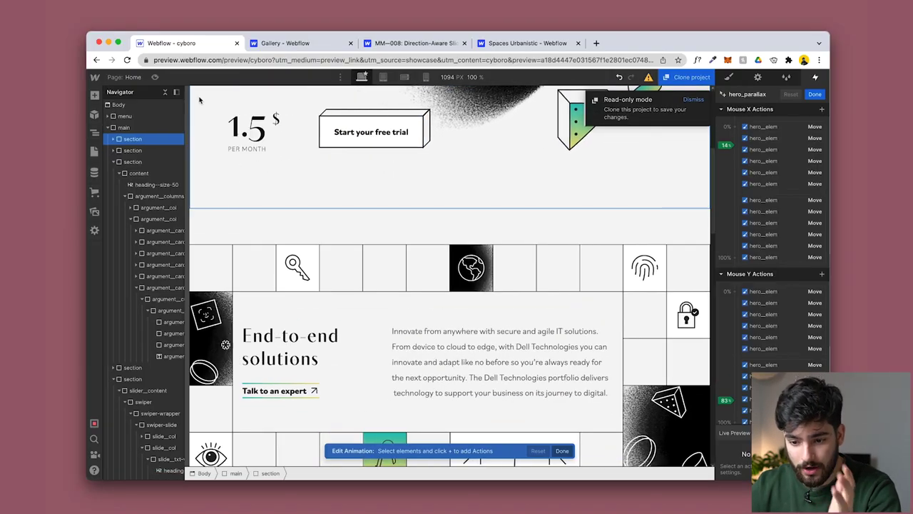
scroll(248, 270, "up", 5)
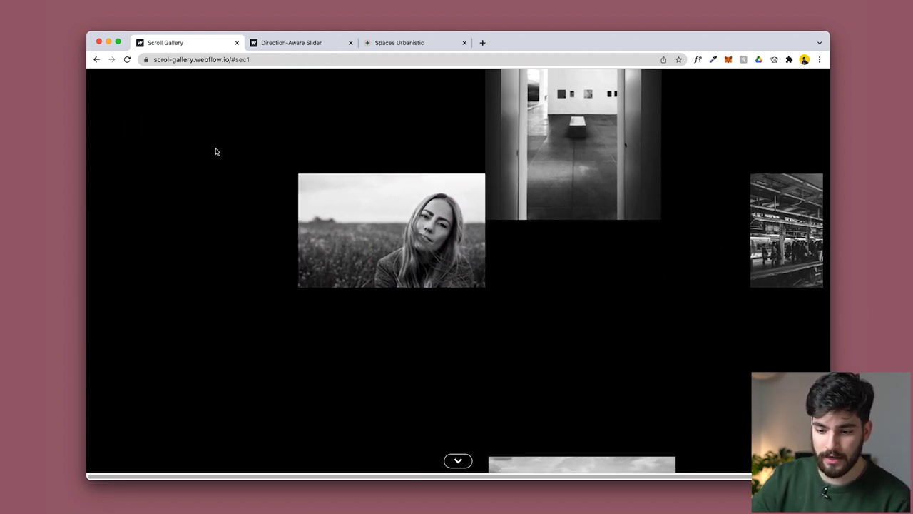
Scroll the scroll-gallery.webflow.io page up and down to show the drifting photos
scroll(278, 320, "down", 5)
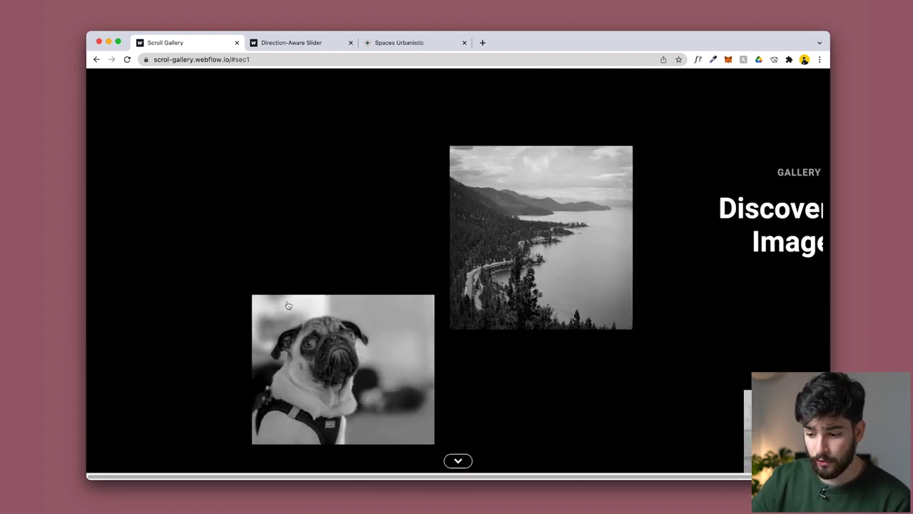
scroll(299, 349, "down", 3)
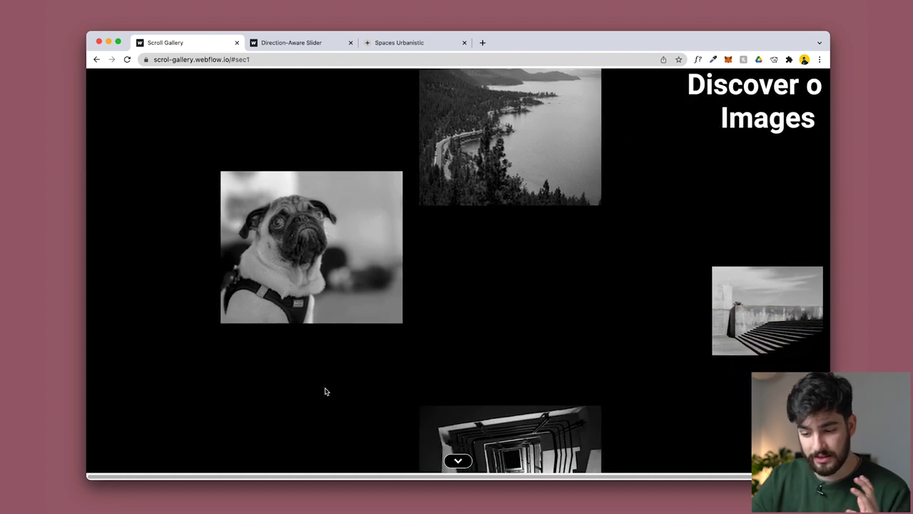
scroll(285, 250, "up", 5)
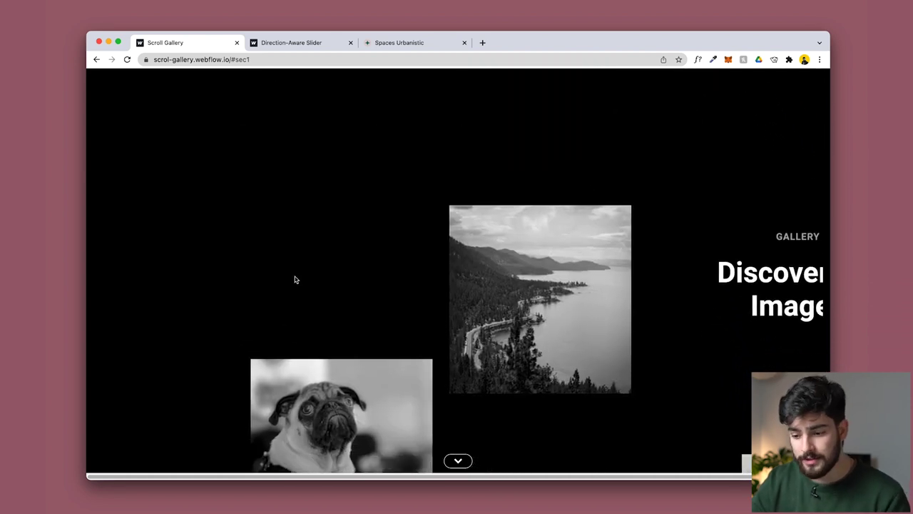
scroll(296, 279, "down", 1)
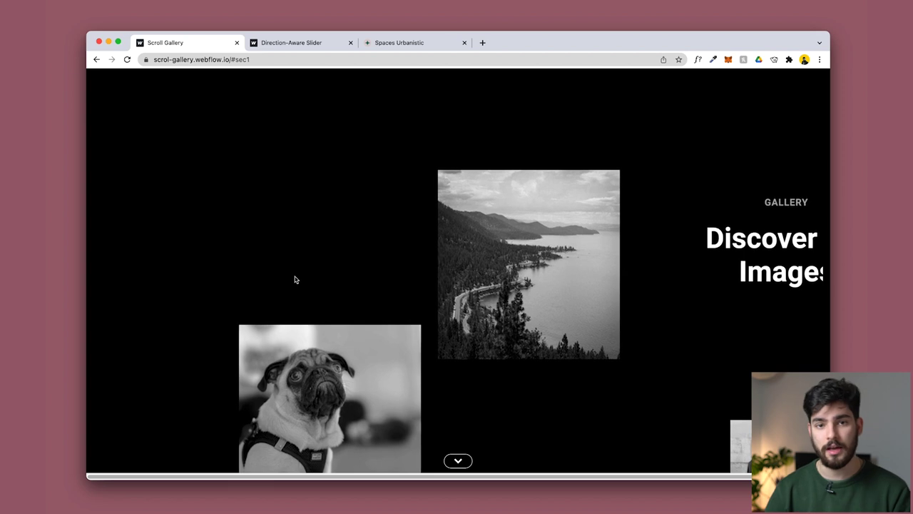
scroll(295, 279, "down", 5)
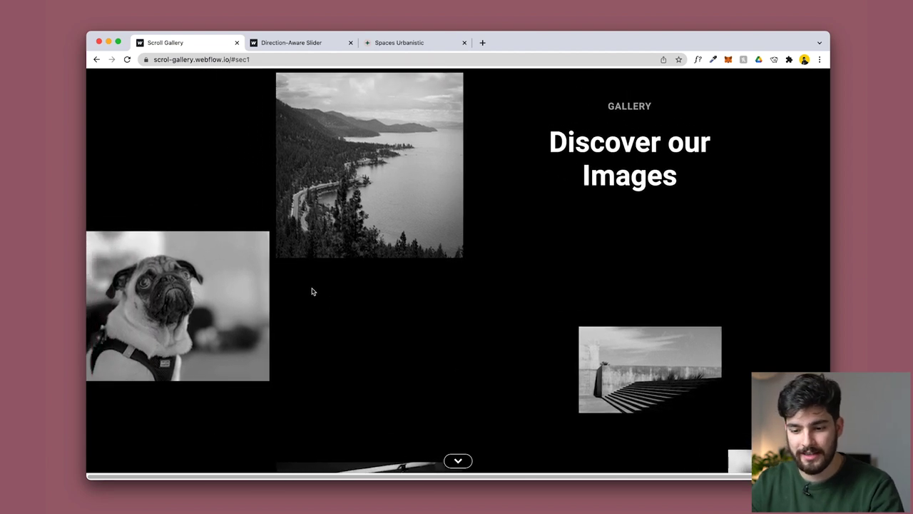
scroll(312, 291, "up", 2)
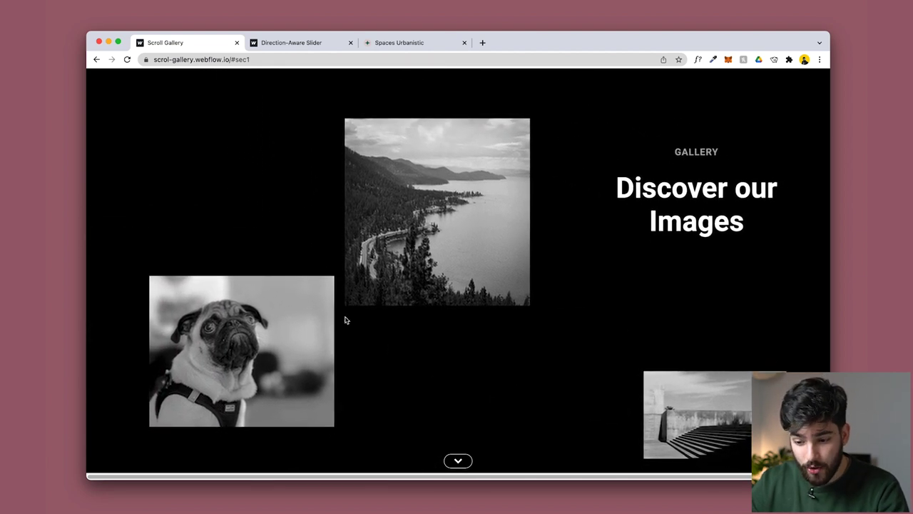
scroll(458, 320, "down", 3)
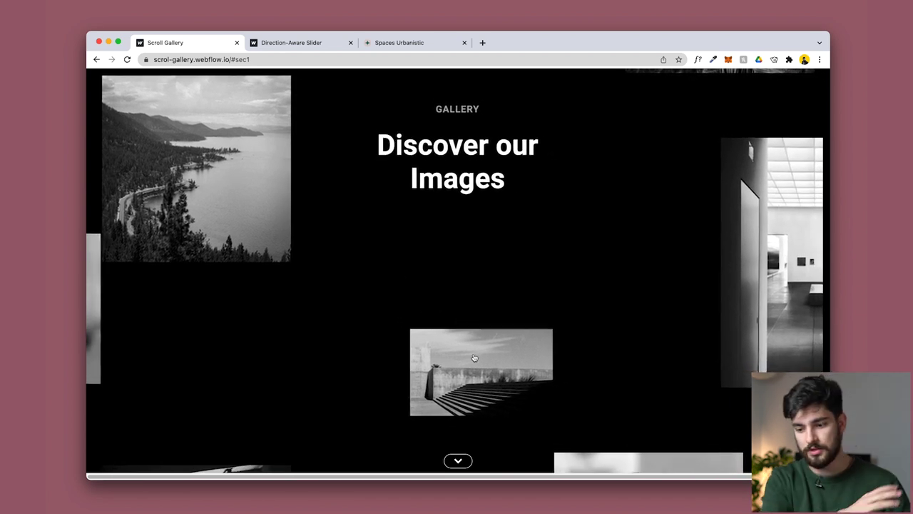
scroll(474, 357, "down", 2)
scroll(445, 333, "up", 2)
scroll(459, 312, "down", 2)
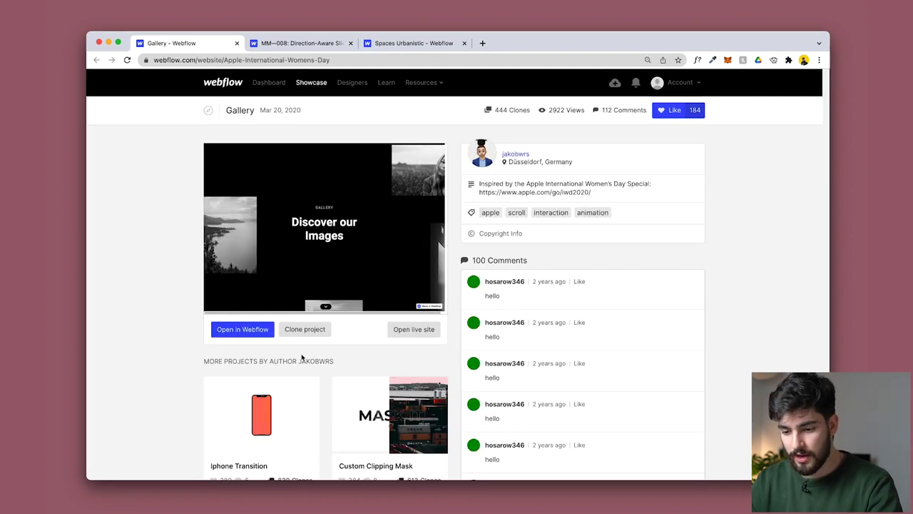
Open the Gallery project in the Designer and bring up its scroll animation for editing
left_click(249, 334)
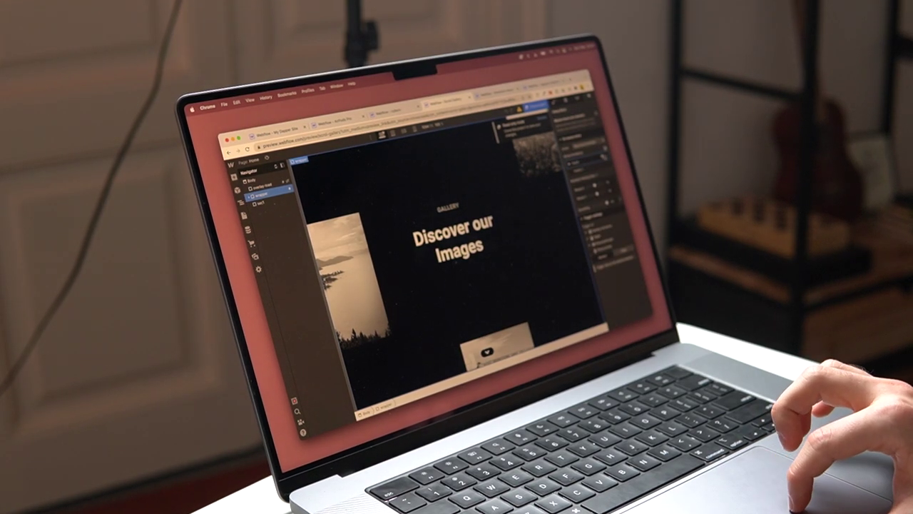
left_click(590, 105)
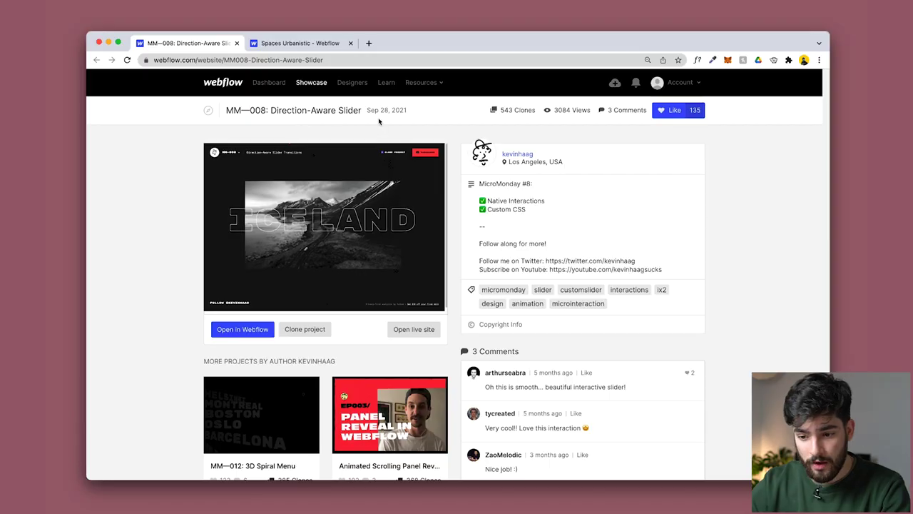
Open the Direction-Aware Slider live site and click its slides forward past ICELAND and back
left_click(360, 262)
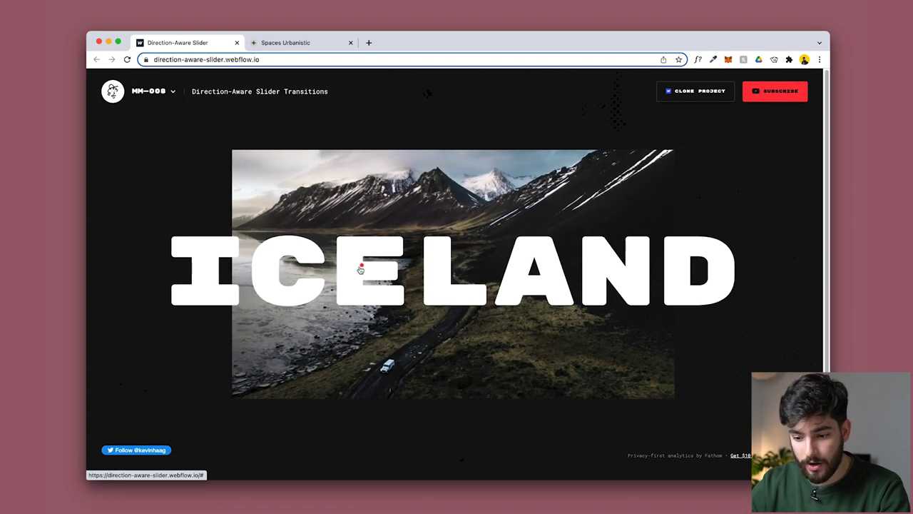
left_click(488, 276)
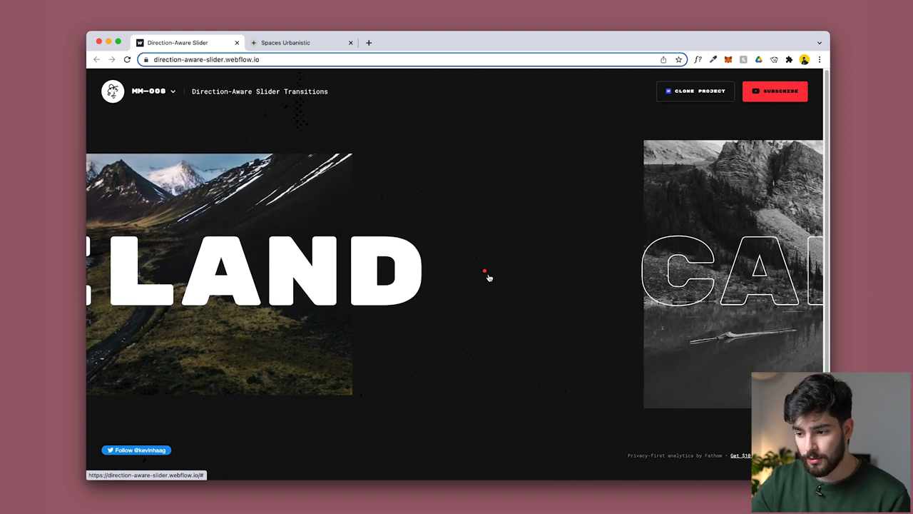
left_click(488, 277)
left_click(484, 271)
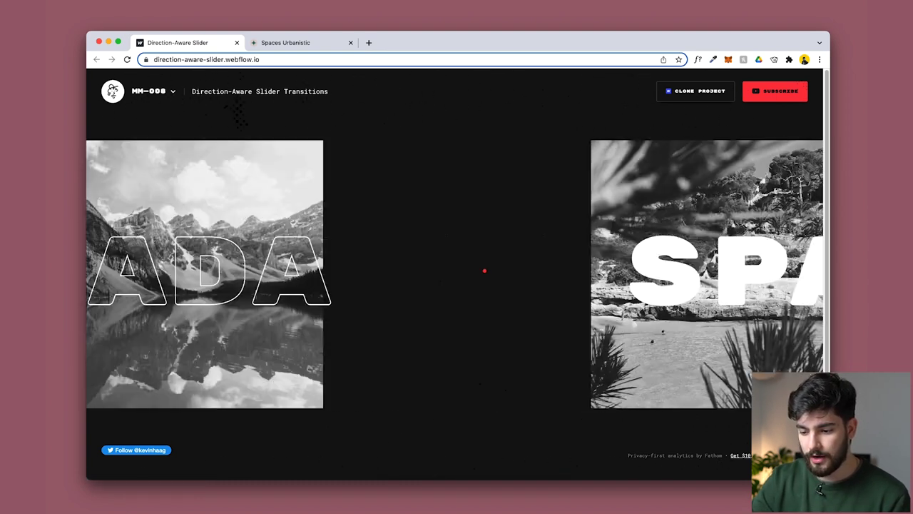
left_click(484, 271)
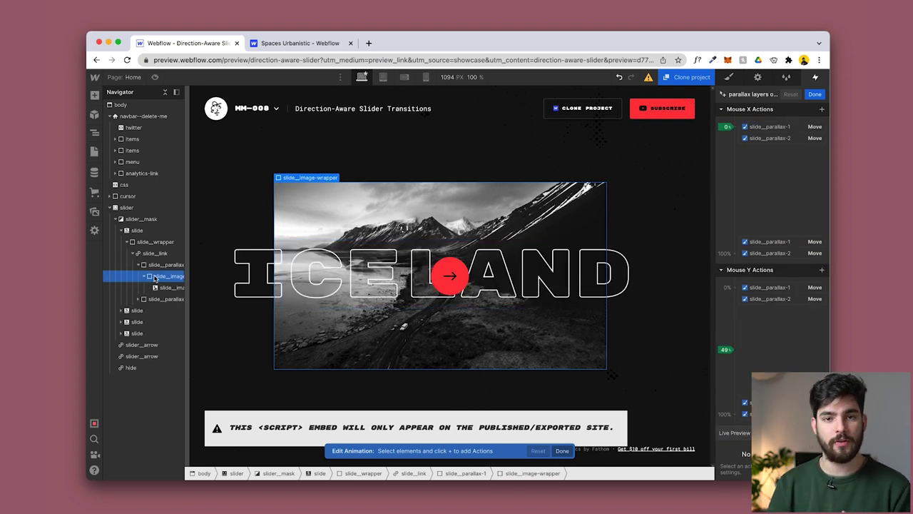
Select slide_link, view its settings, and switch its link from Page back to URL
right_click(163, 279)
key("Escape")
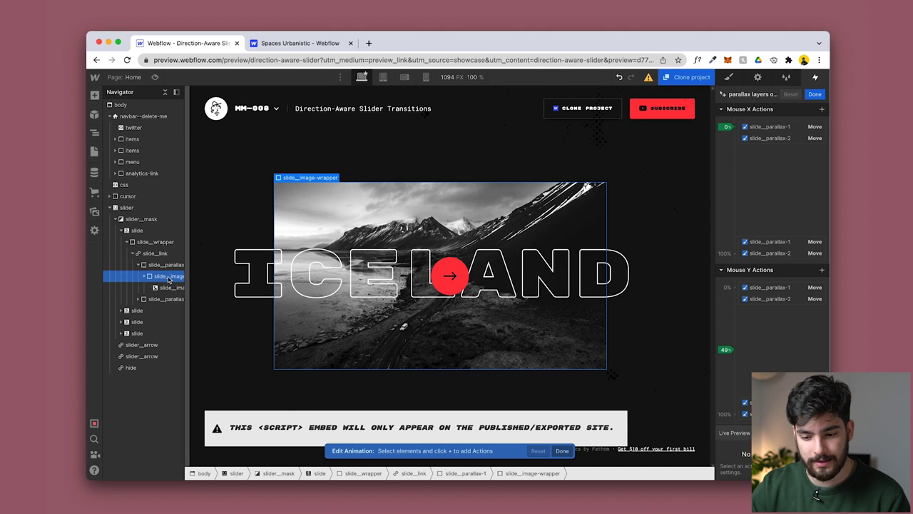
left_click(155, 253)
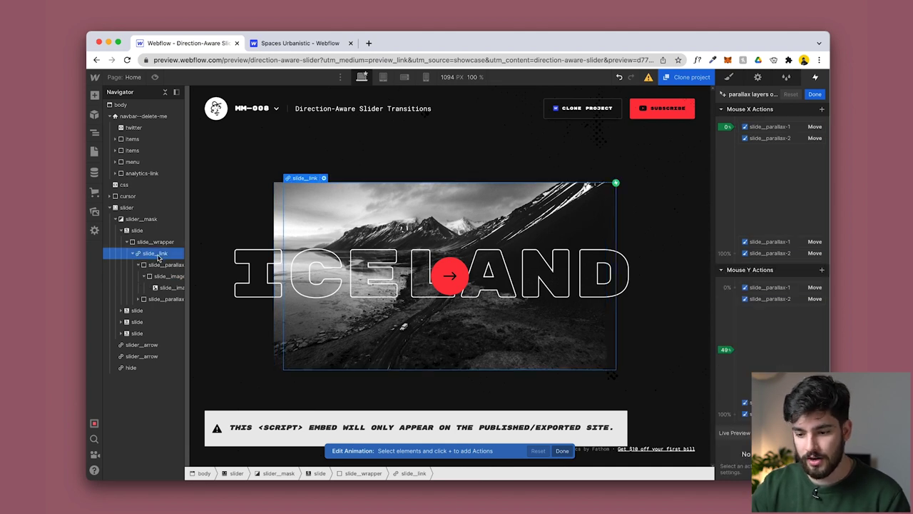
left_click(728, 77)
left_click(757, 77)
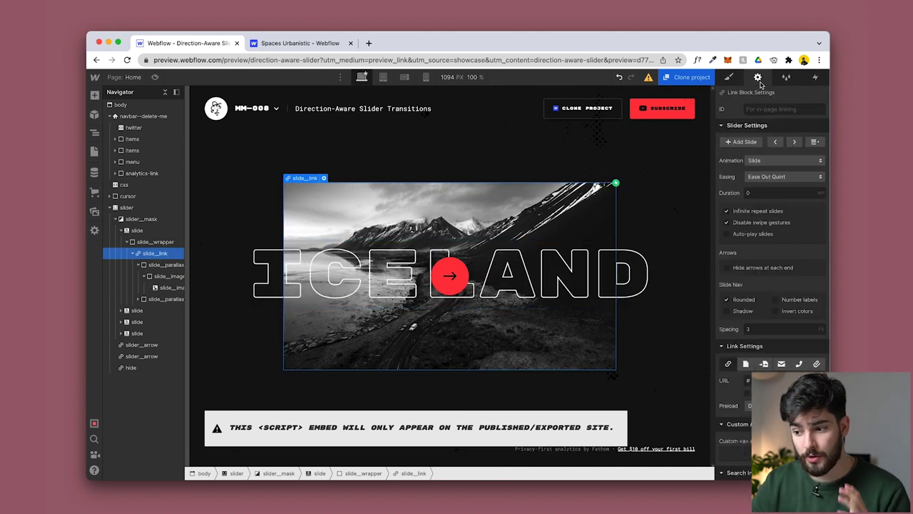
left_click(746, 364)
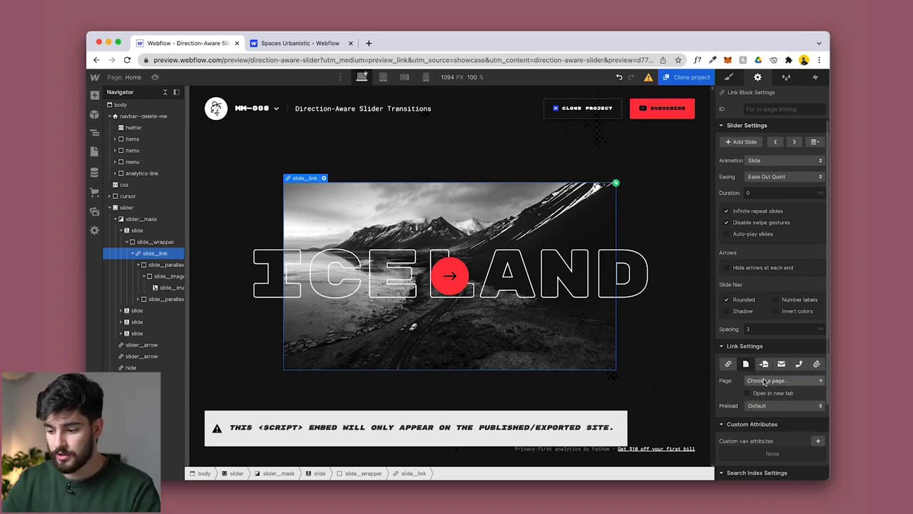
left_click(728, 364)
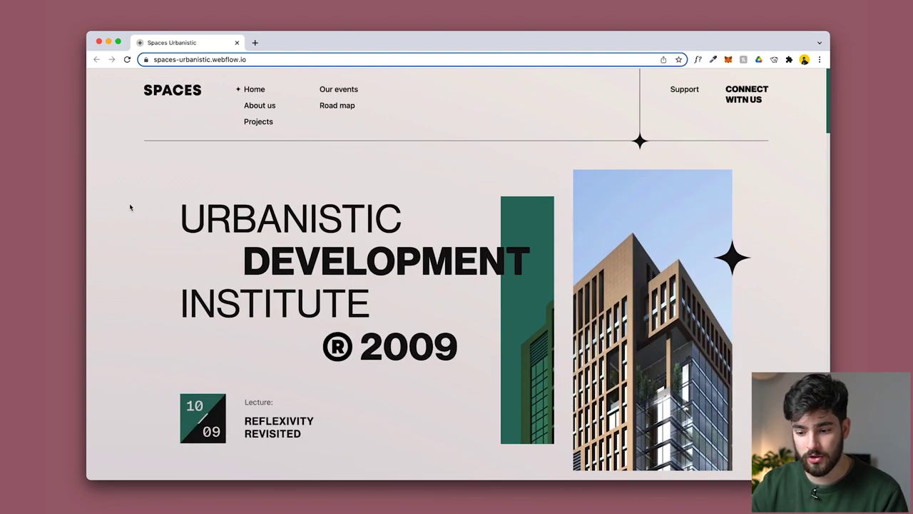
Reload the Spaces Urbanistic site to replay its intro, then scroll into the first sections
key("super+r")
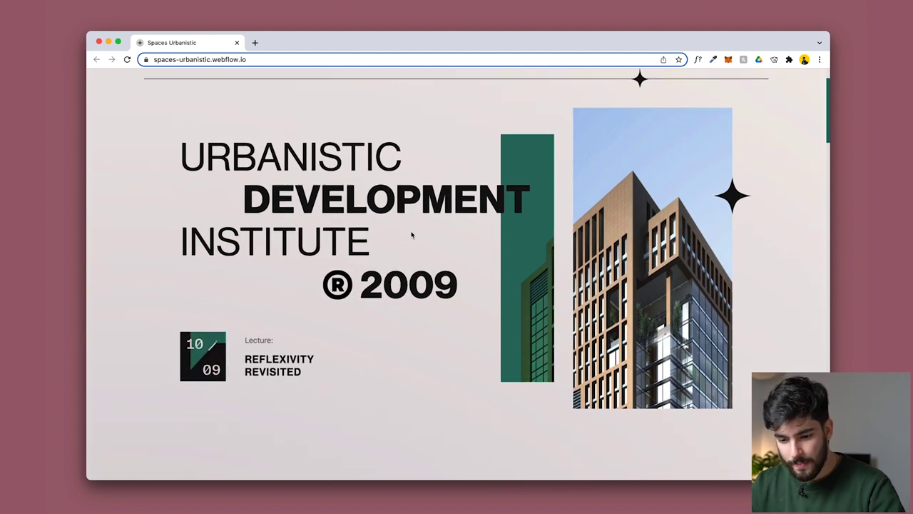
scroll(412, 236, "up", 1)
scroll(412, 235, "down", 4)
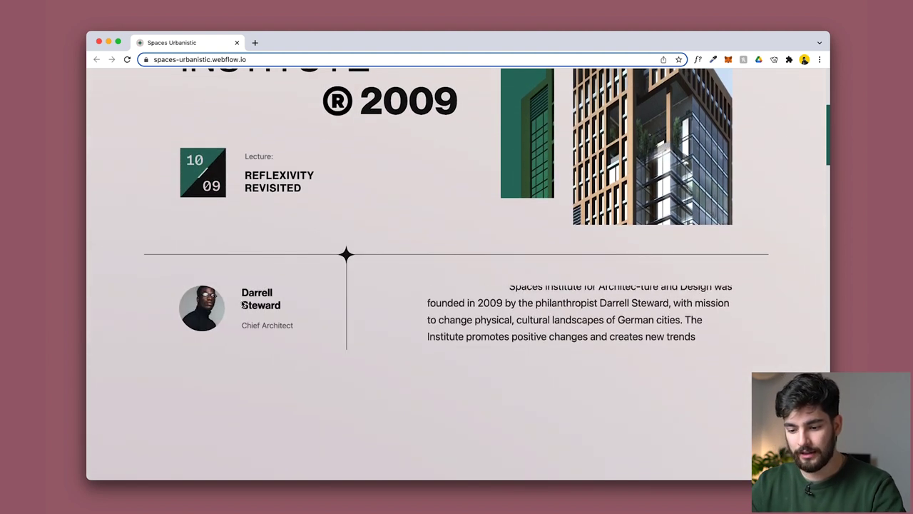
scroll(242, 303, "down", 2)
scroll(241, 303, "down", 3)
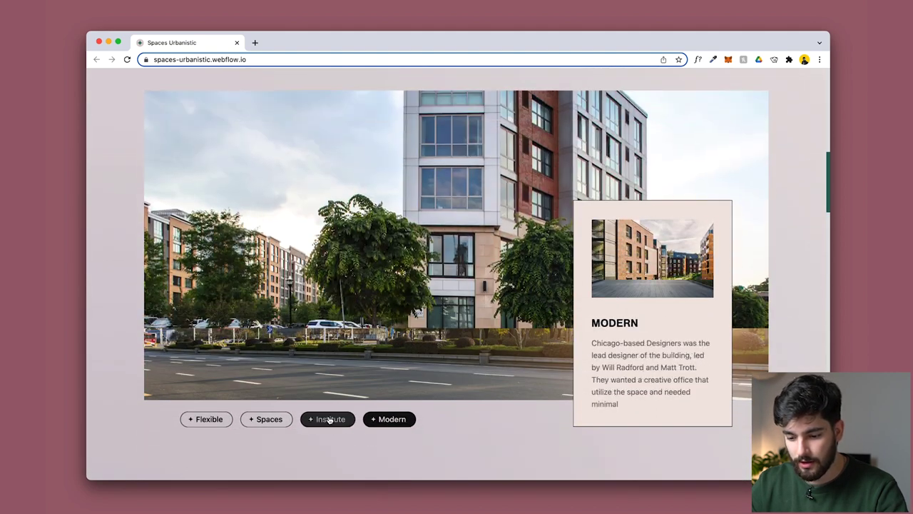
scroll(273, 418, "down", 5)
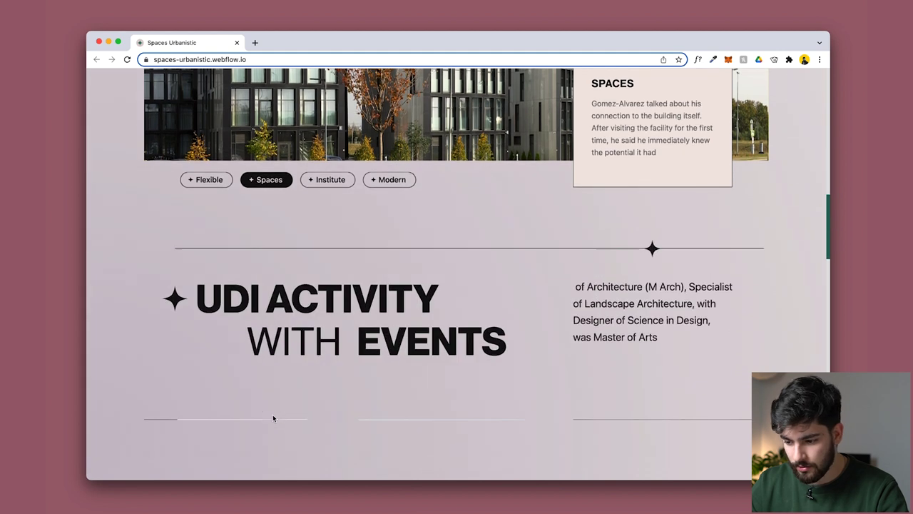
Scroll the rest of the way down to the footer, then drag back up the page
scroll(273, 418, "down", 3)
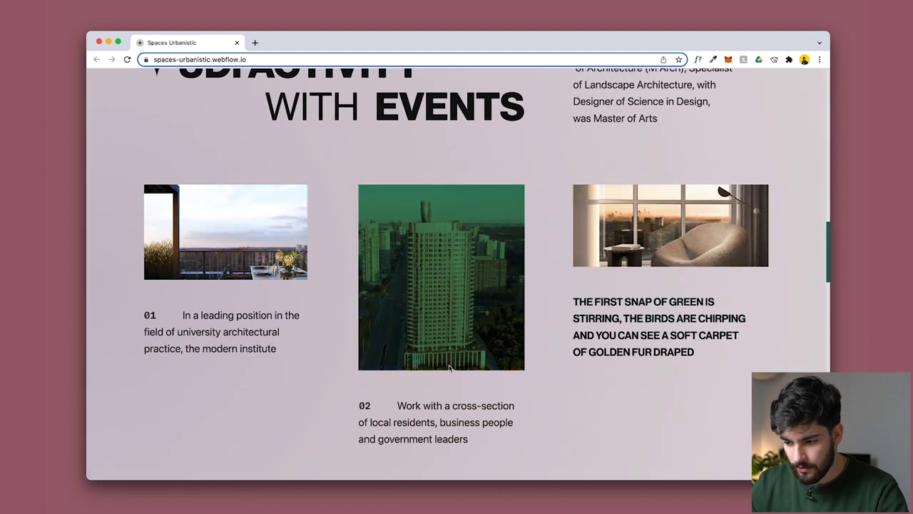
scroll(434, 458, "down", 3)
scroll(434, 459, "down", 4)
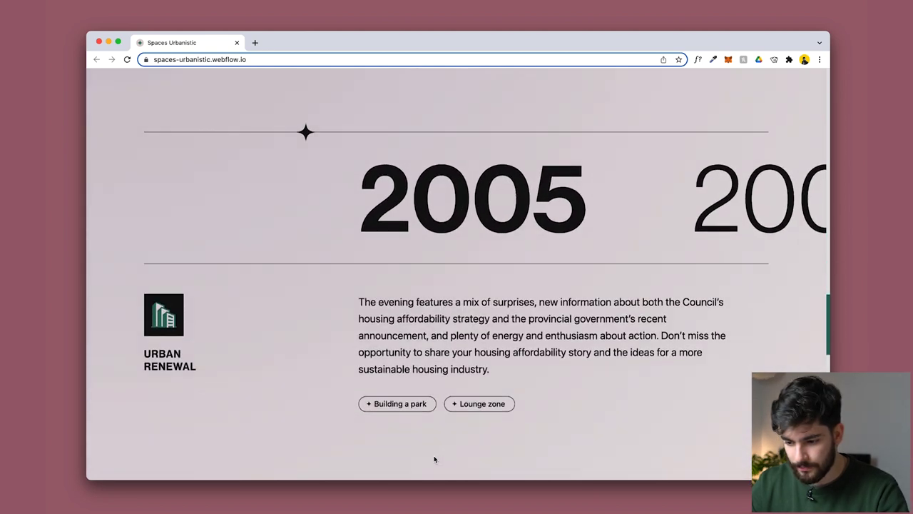
scroll(434, 458, "down", 5)
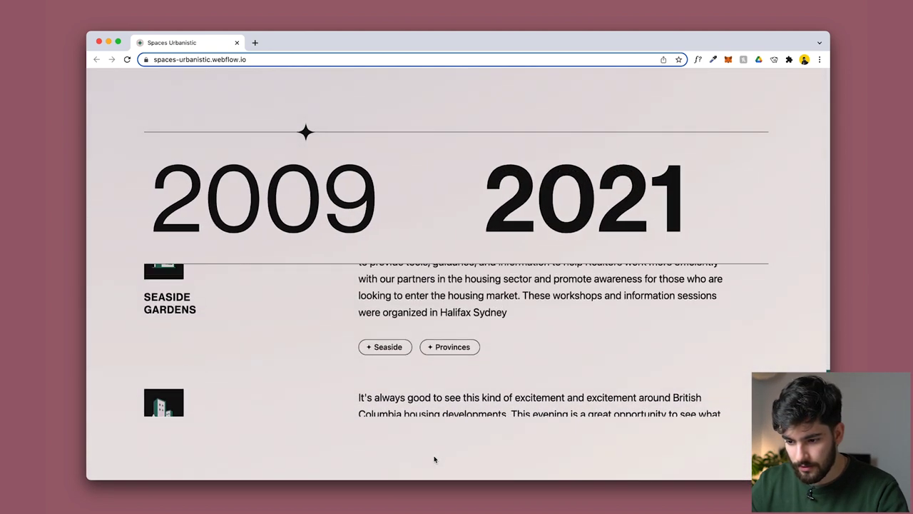
scroll(434, 459, "down", 3)
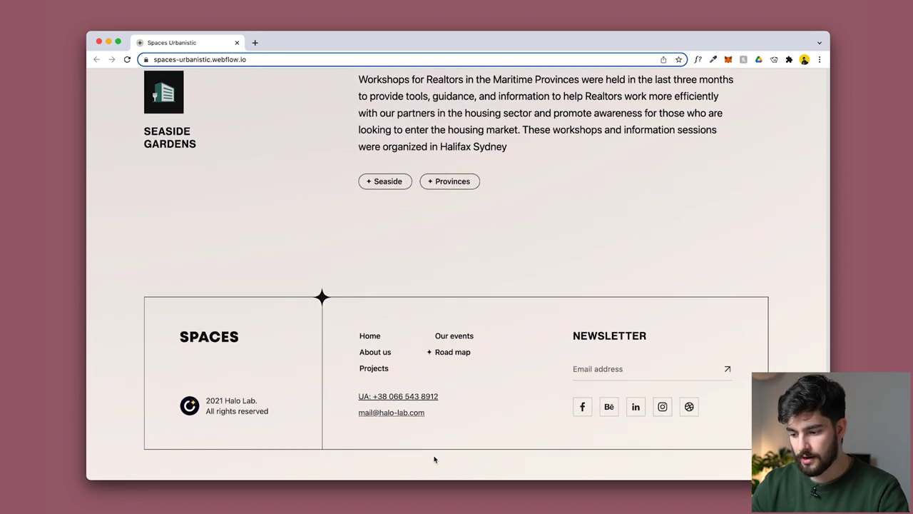
scroll(434, 459, "up", 10)
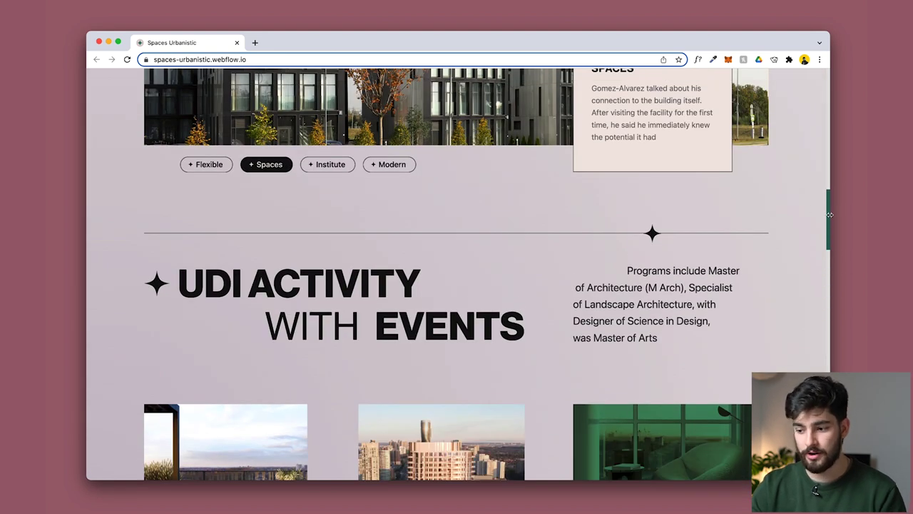
left_click_drag(828, 217, 800, 85)
Return to the Spaces Urbanistic showcase page and open the project in the Designer
key("super+bracketleft")
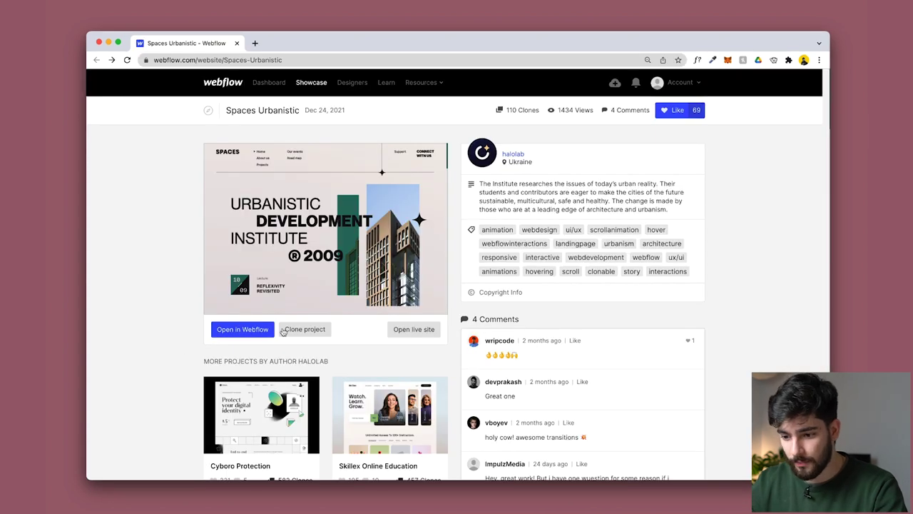
left_click(242, 328)
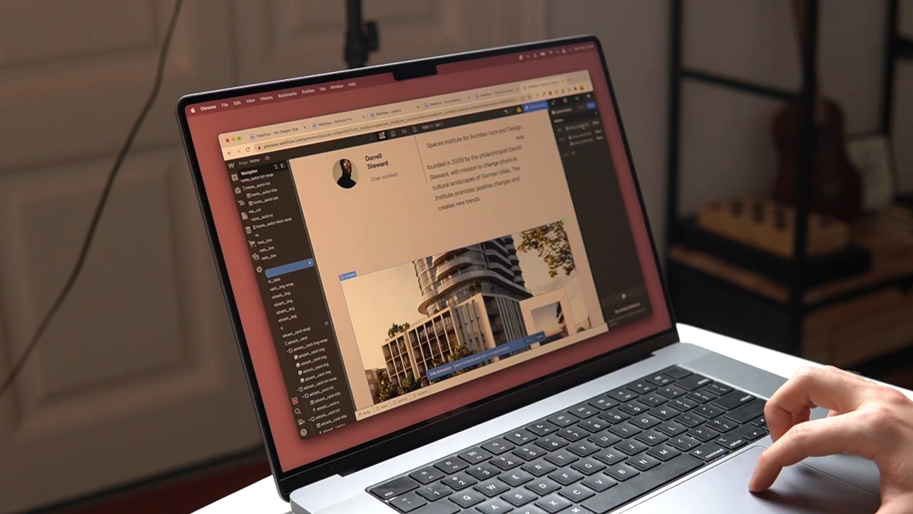
Inspect the menu-open animation's actions, including menu Opacity, then select the Spaces tag button
scroll(442, 271, "up", 10)
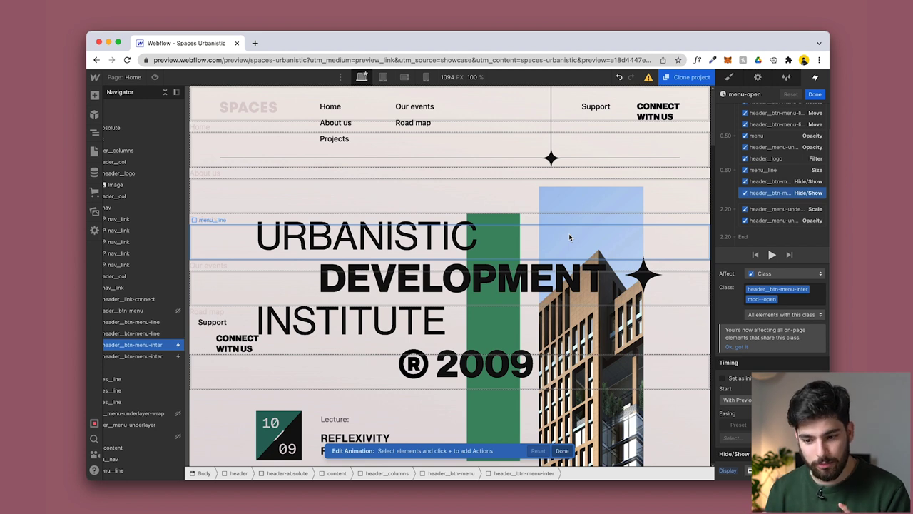
scroll(781, 179, "up", 5)
left_click(773, 132)
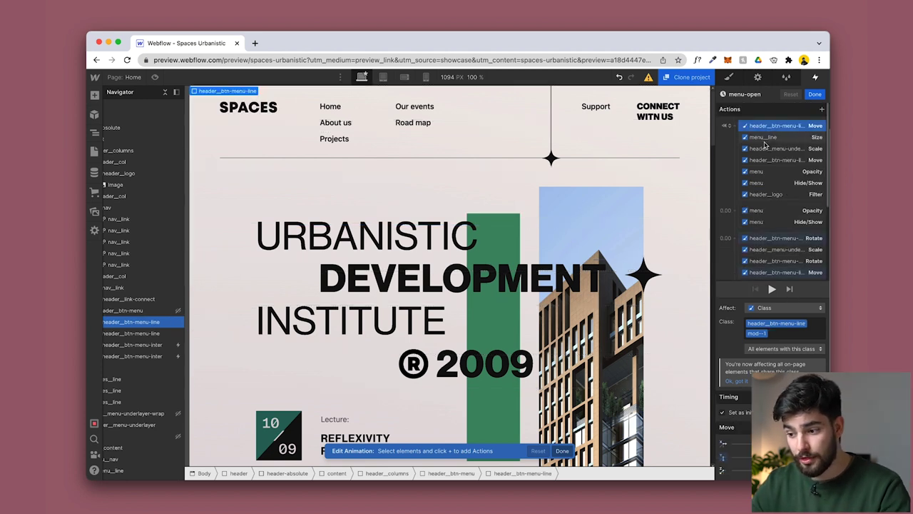
left_click(761, 151)
left_click(755, 171)
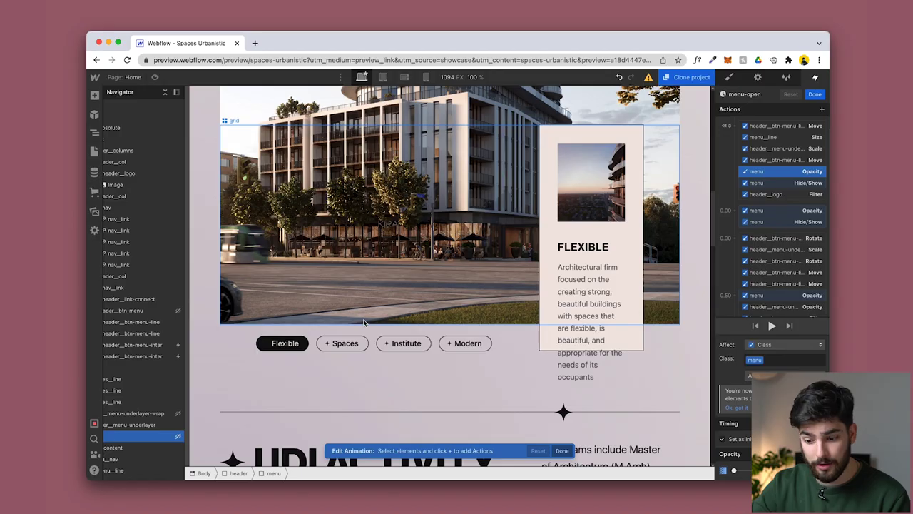
scroll(305, 185, "up", 3)
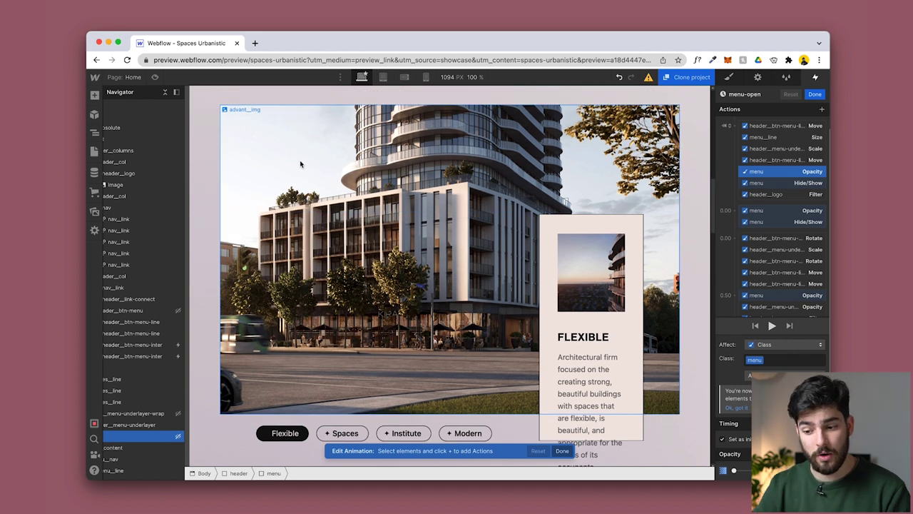
left_click(345, 433)
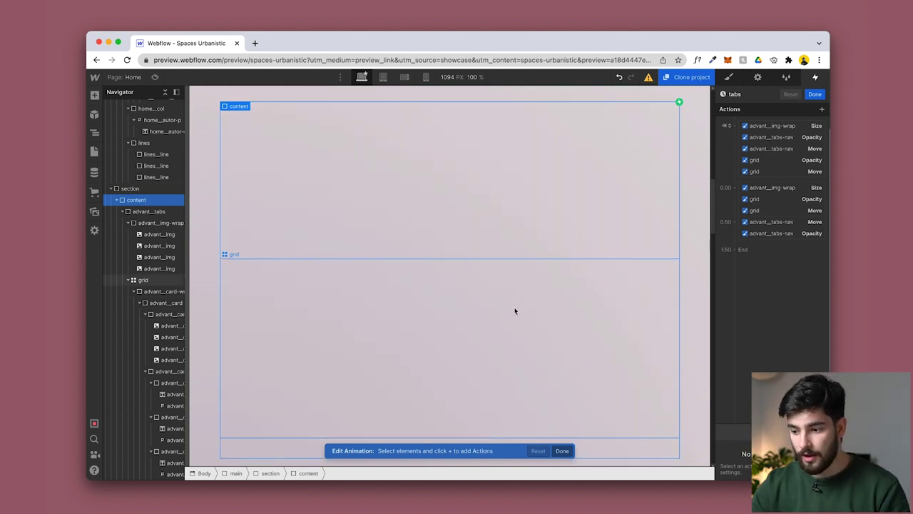
Preview the tabs animation's advant__img-wrap Size, advant__tabs-nav Move and second advant__img-wrap Size actions
left_click(777, 126)
left_click(780, 148)
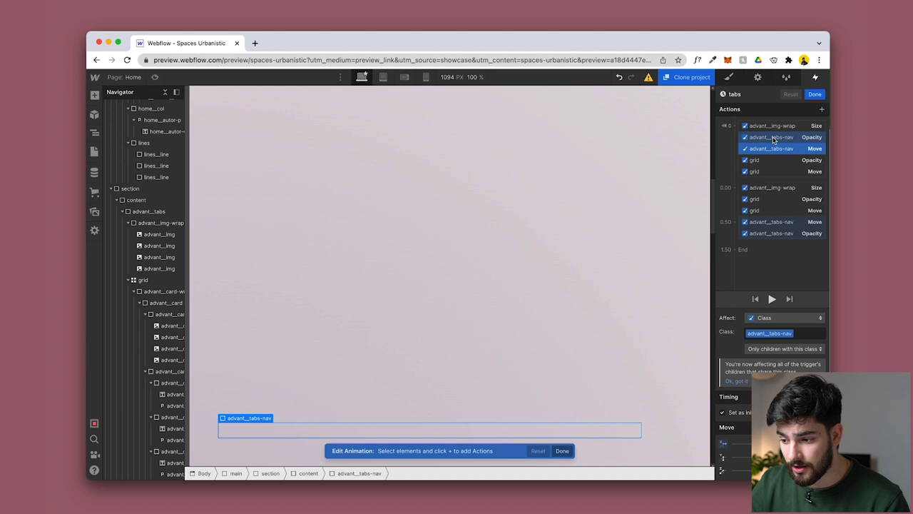
left_click(771, 126)
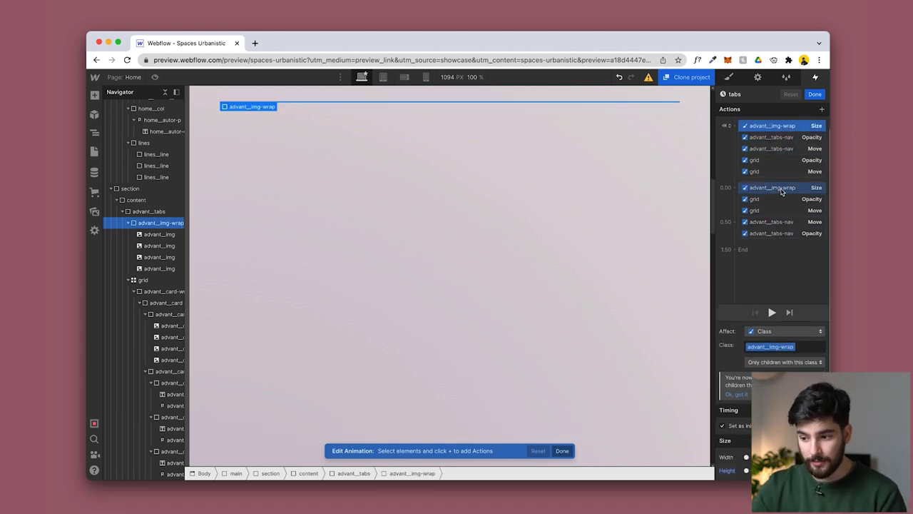
left_click(781, 189)
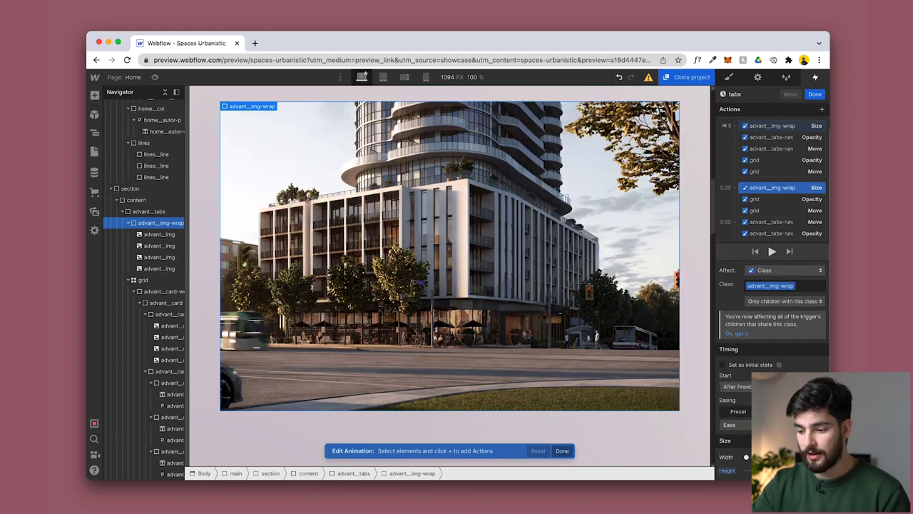